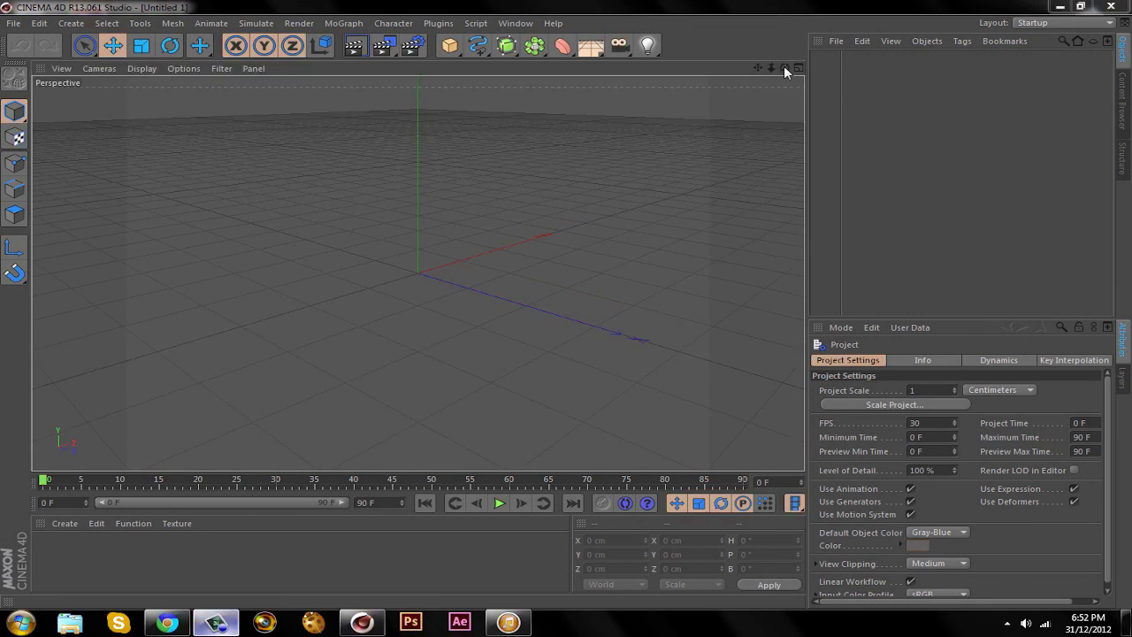
left_click_drag(784, 67, 849, 27)
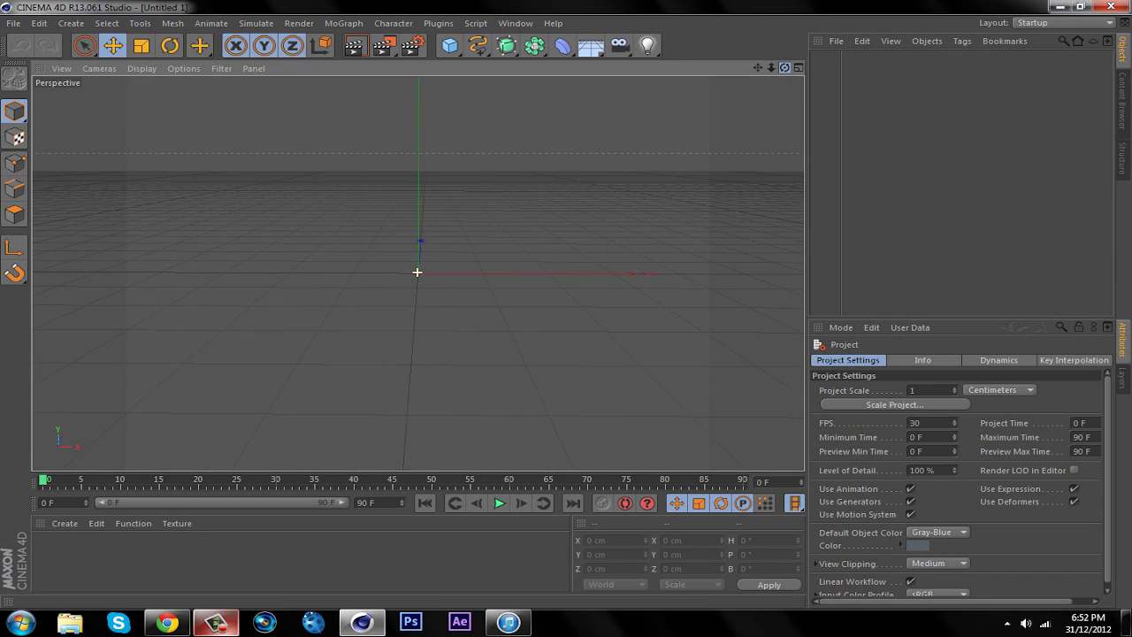
left_click_drag(784, 67, 784, 89)
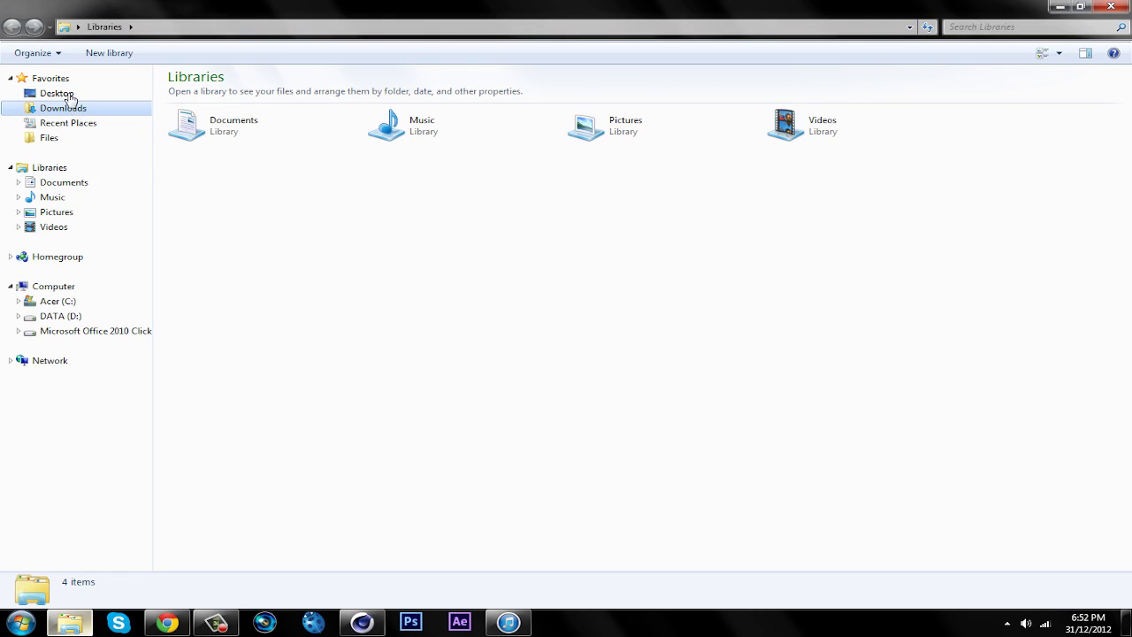
Look through the plugin folders inside the plugins_dist_2012-02-19-R13-win archive in Downloads and close the archive
left_click(71, 105)
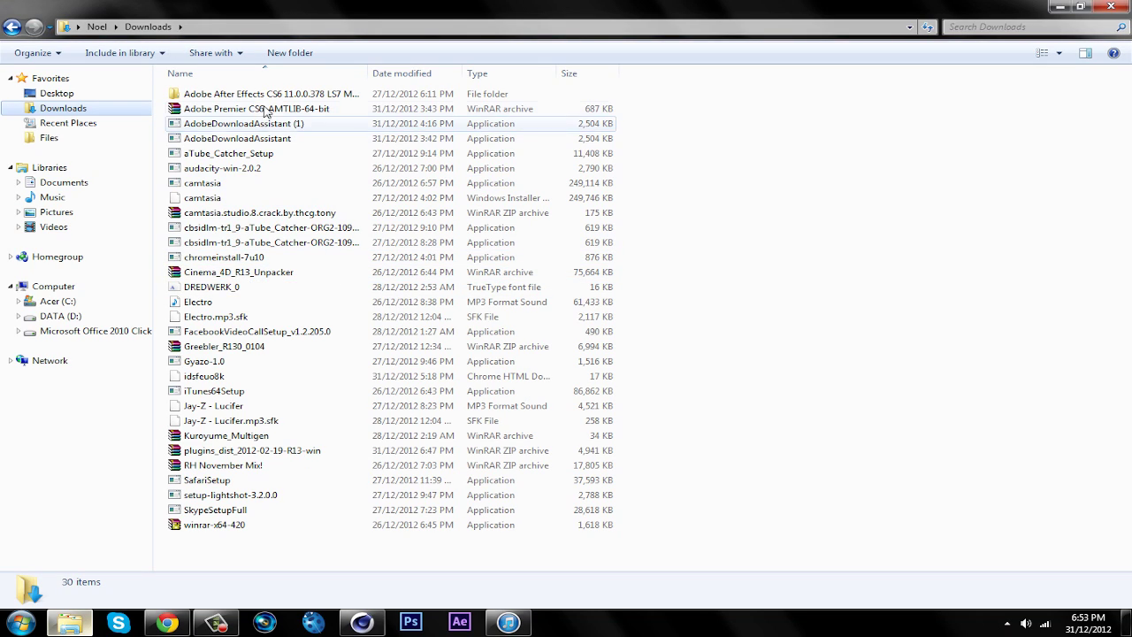
left_click(280, 452)
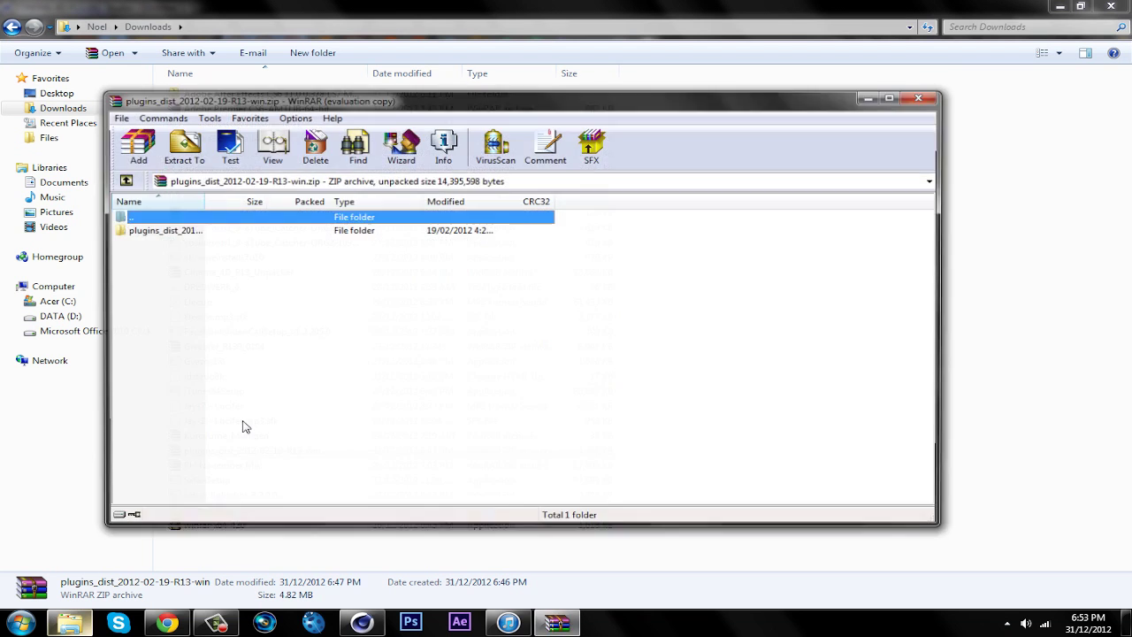
double_click(224, 233)
right_click(228, 232)
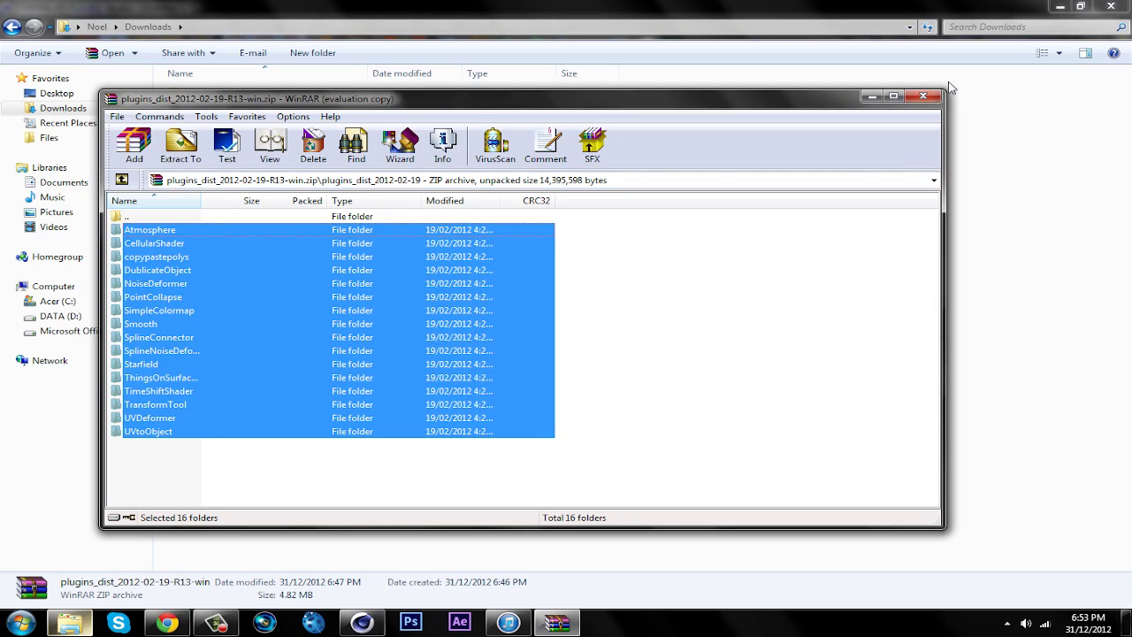
left_click(926, 96)
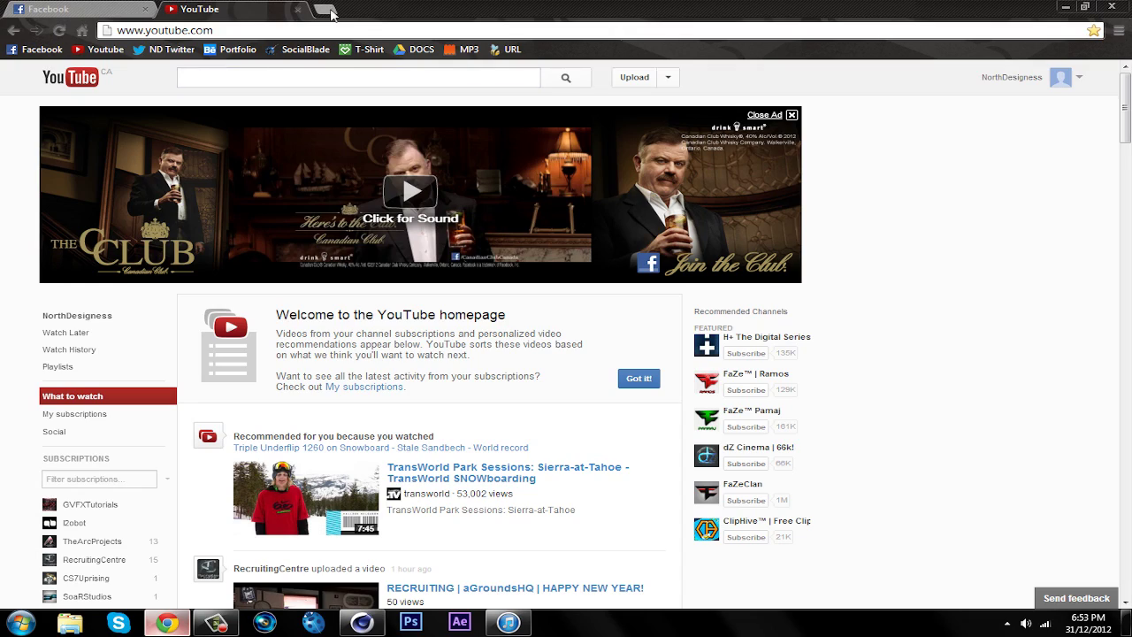
left_click(332, 11)
type("http://adf.ly/Gk6QI")
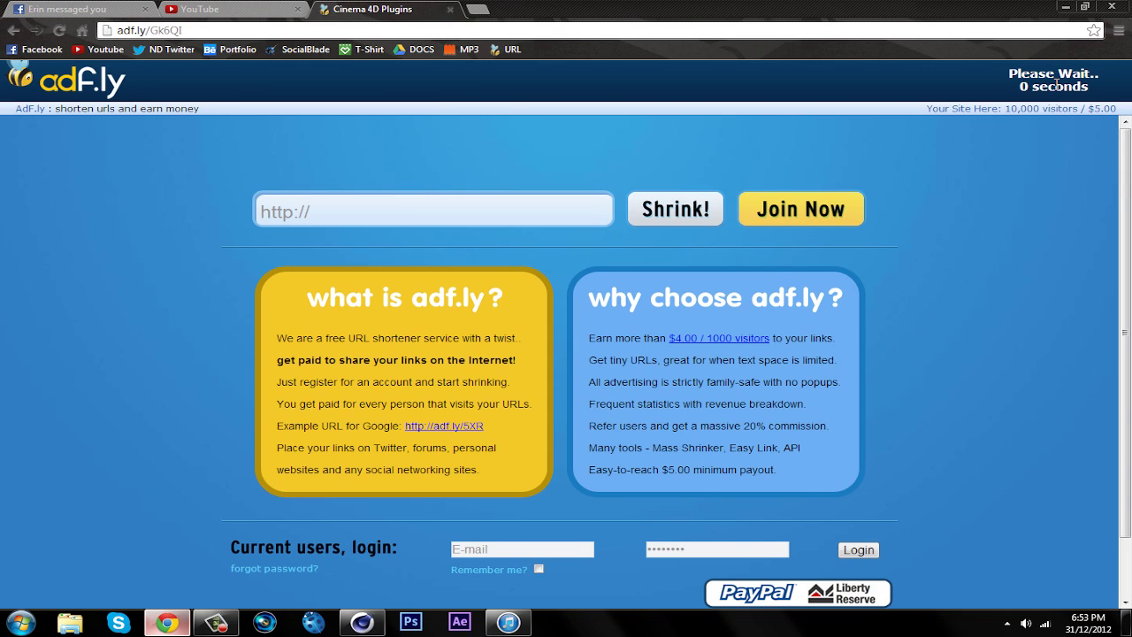
left_click(1056, 83)
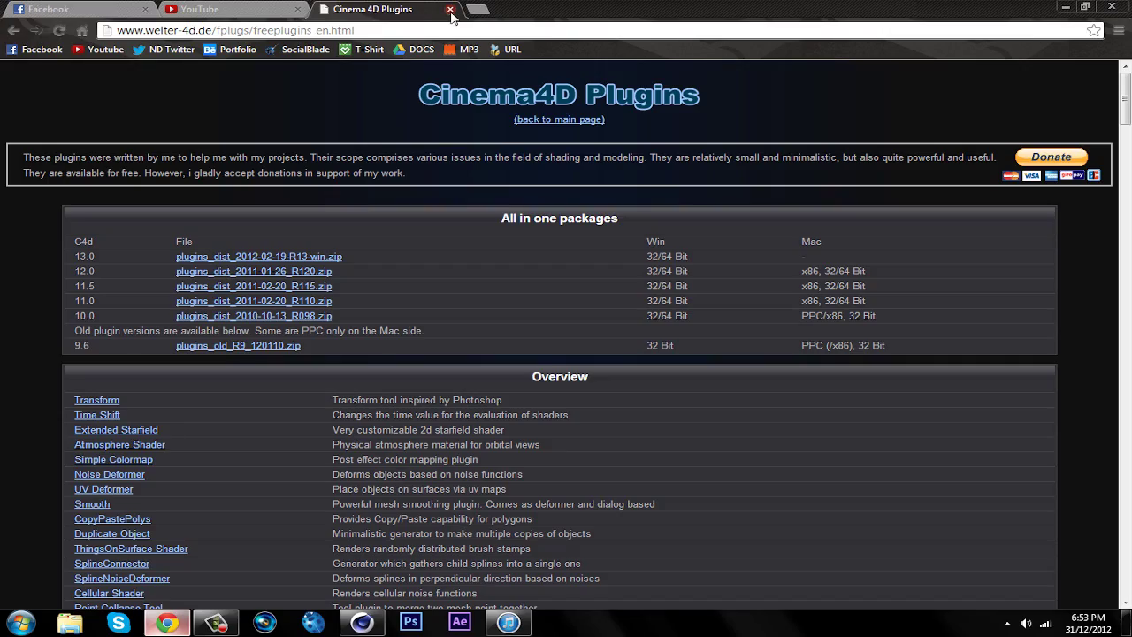
left_click(450, 10)
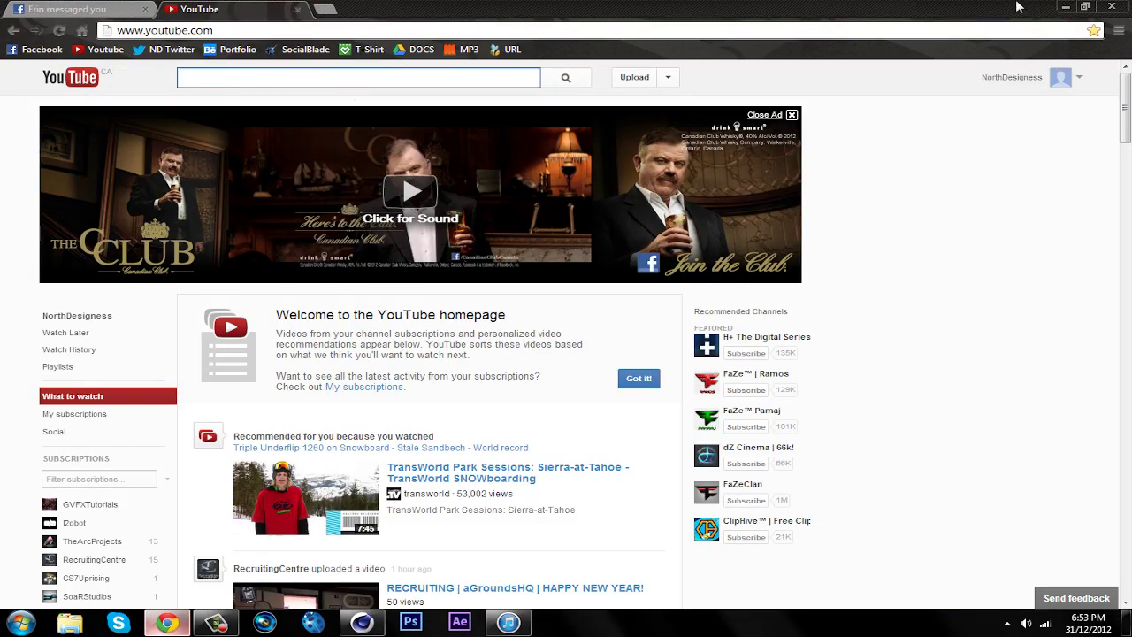
Return to Cinema 4D and add a MoText object to the scene
left_click(1067, 7)
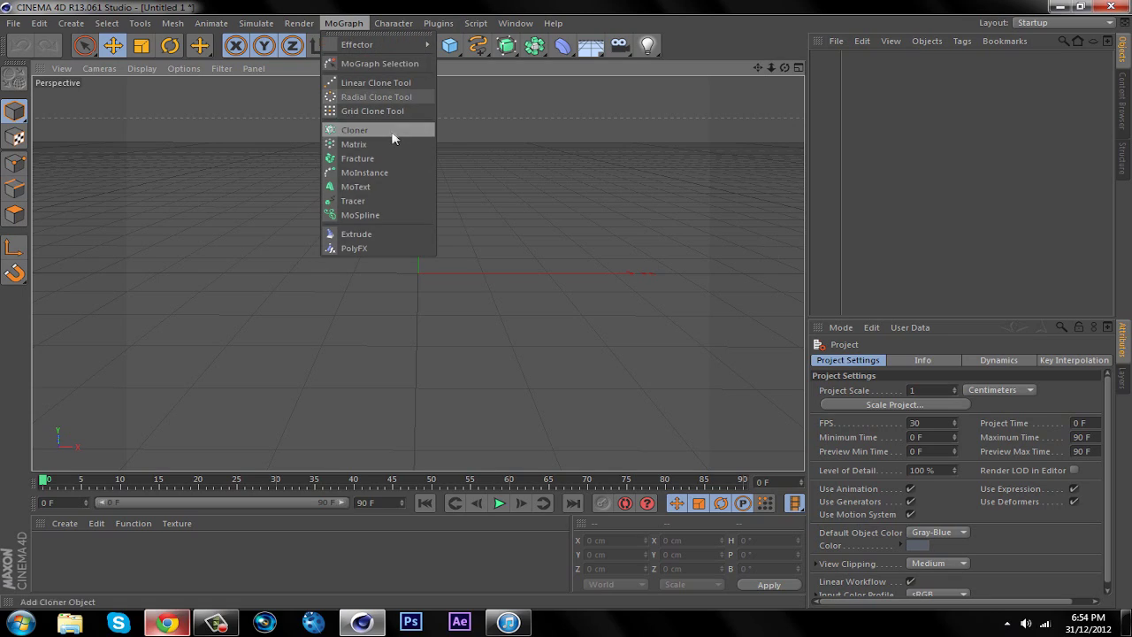
left_click(378, 188)
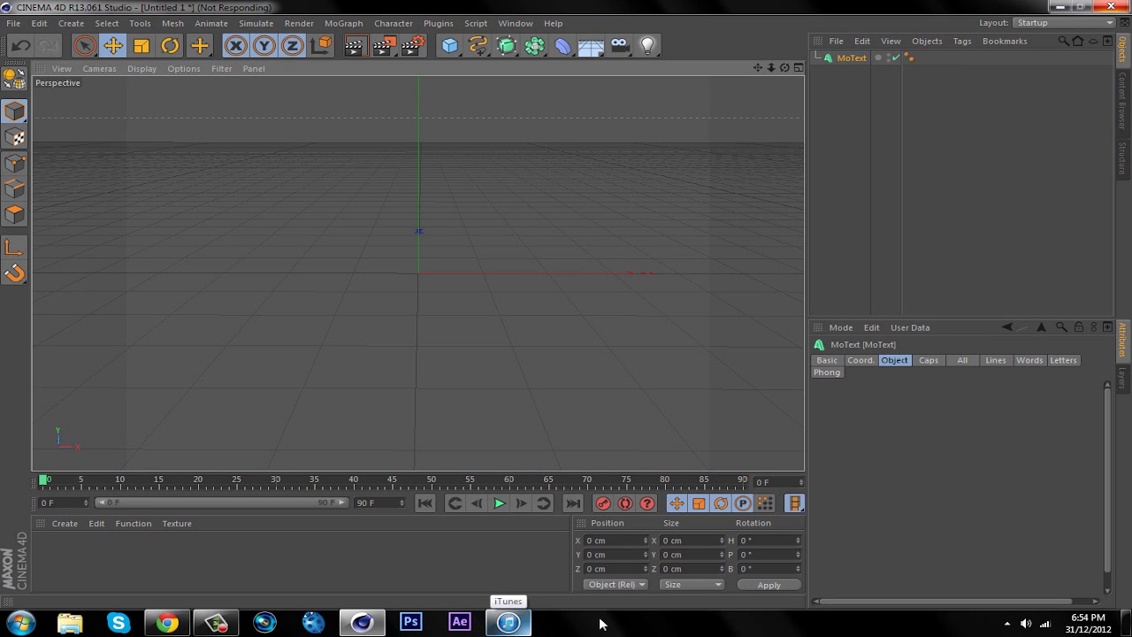
Close iTunes and the Chrome browser
left_click(507, 624)
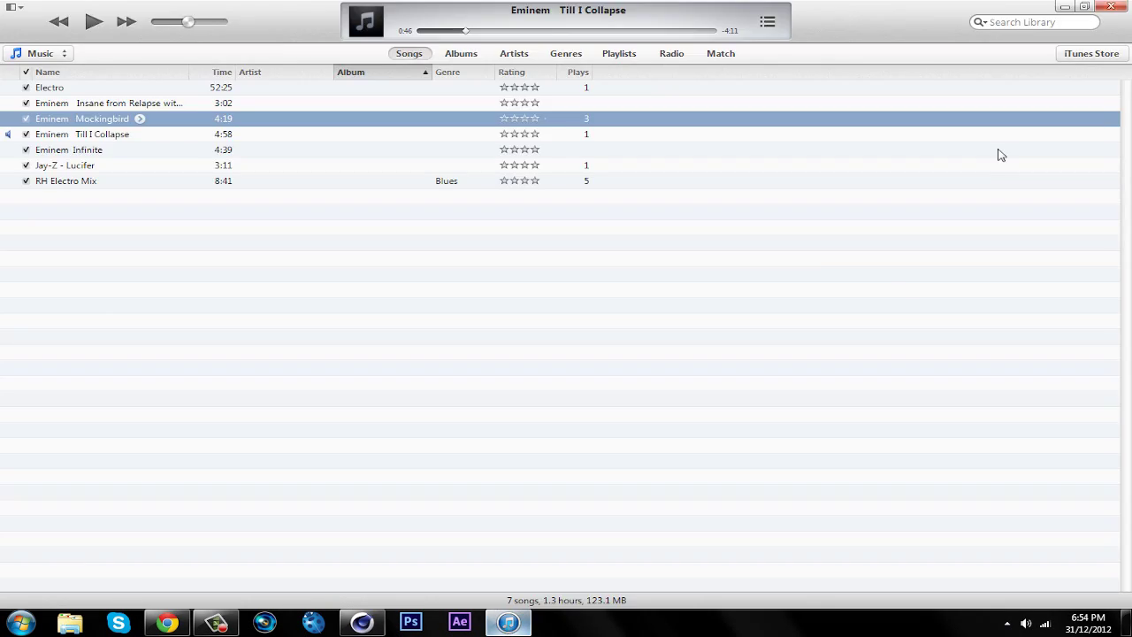
left_click(1109, 7)
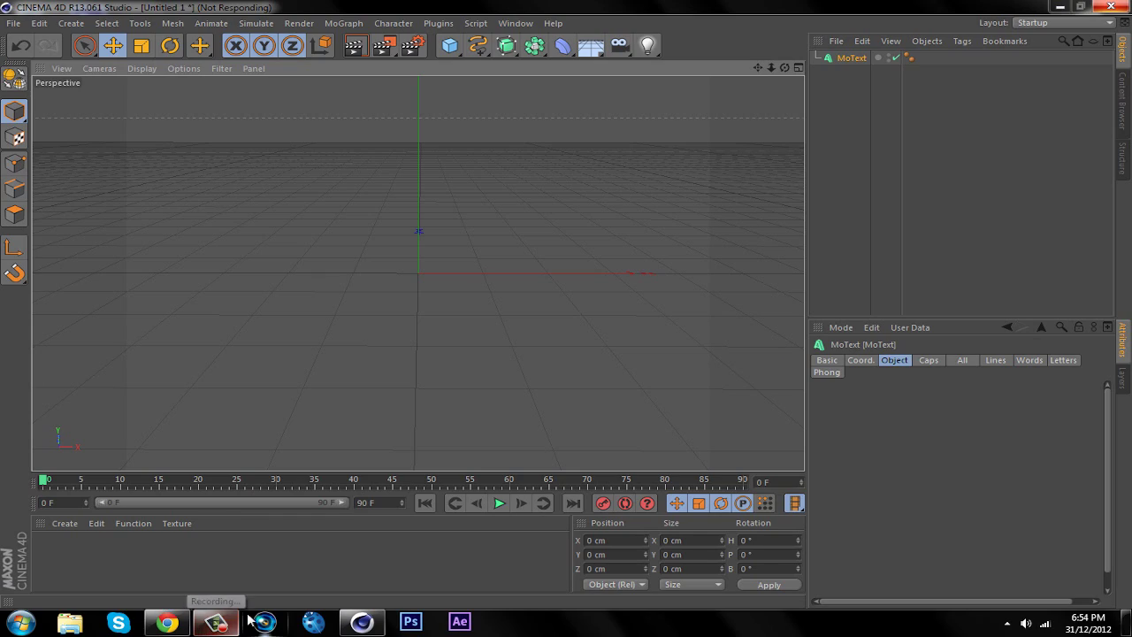
left_click(166, 623)
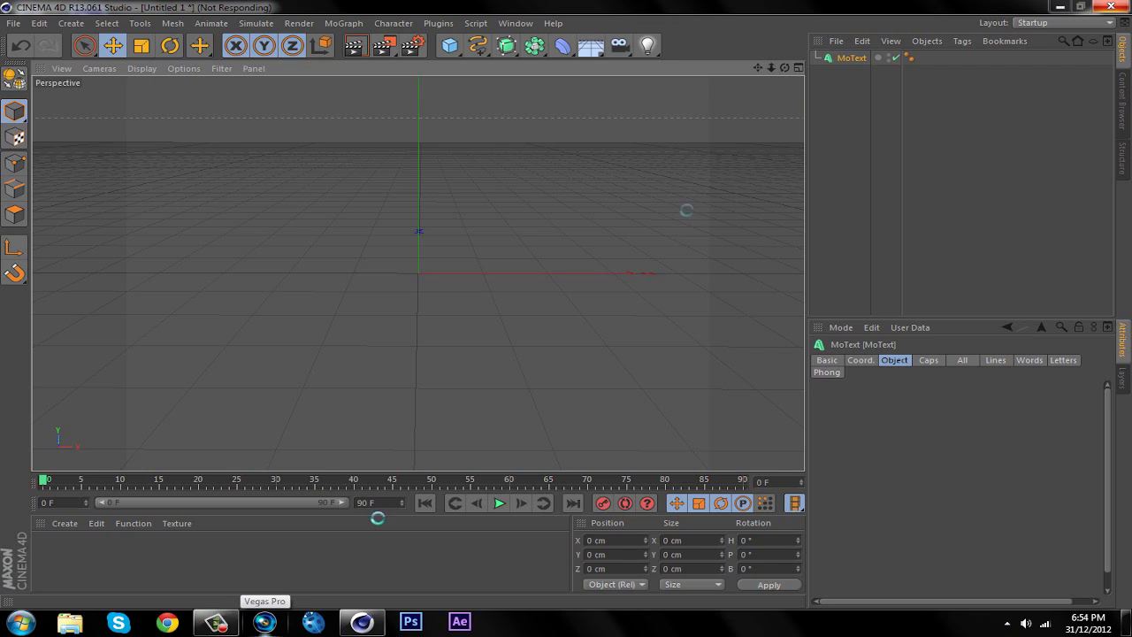
left_click(216, 623)
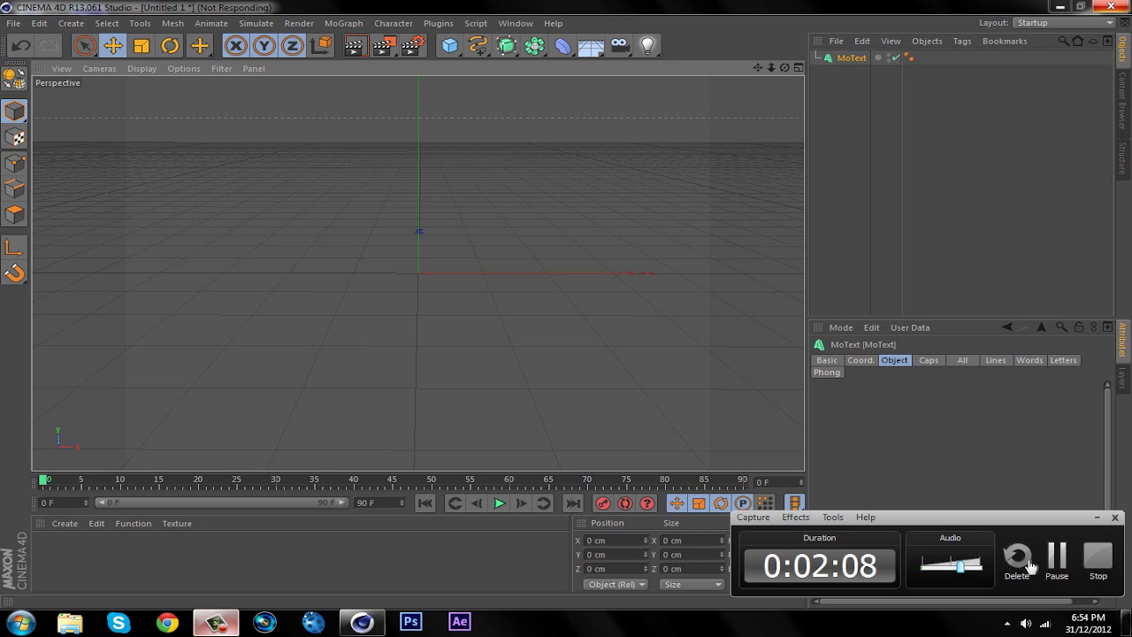
left_click(1056, 557)
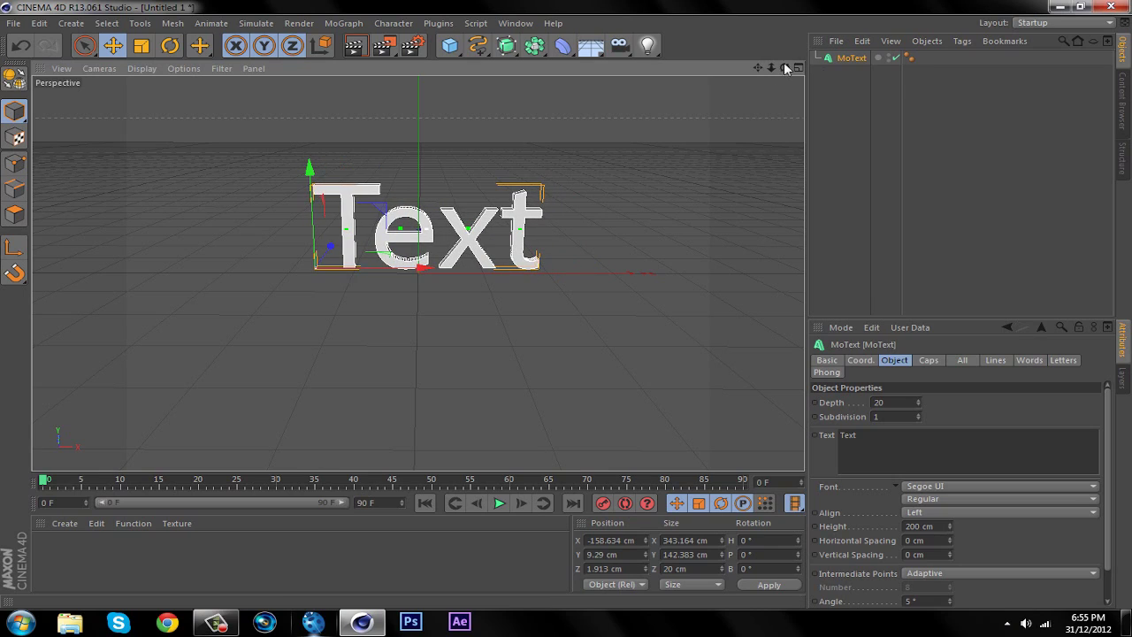
Replace the output width in the render settings
left_click_drag(784, 68, 761, 69)
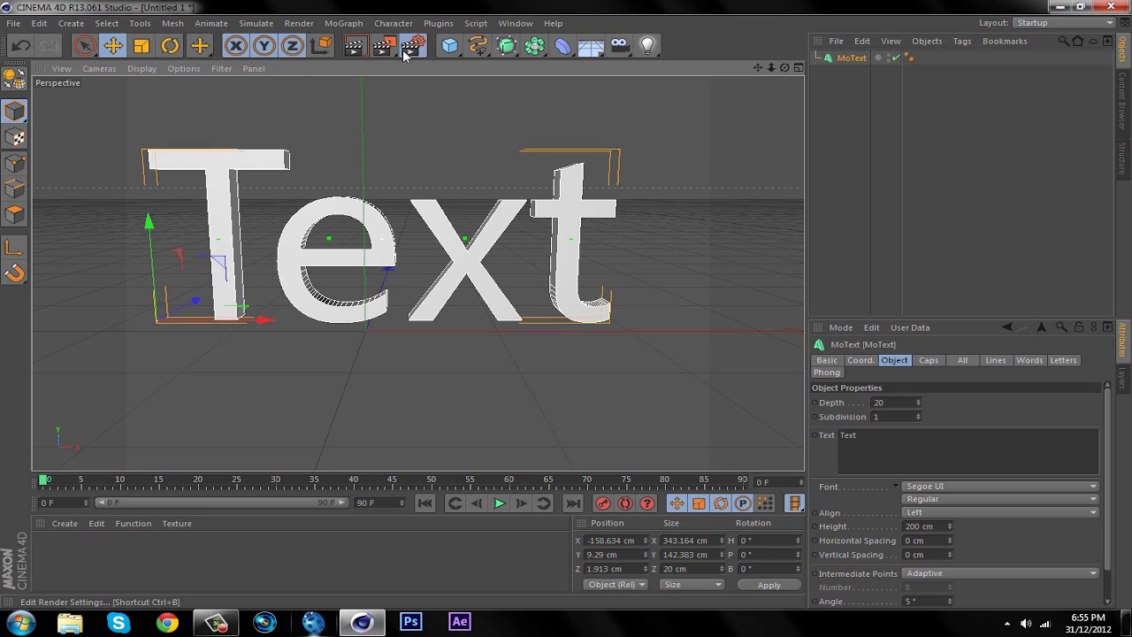
left_click(407, 50)
left_click(129, 372)
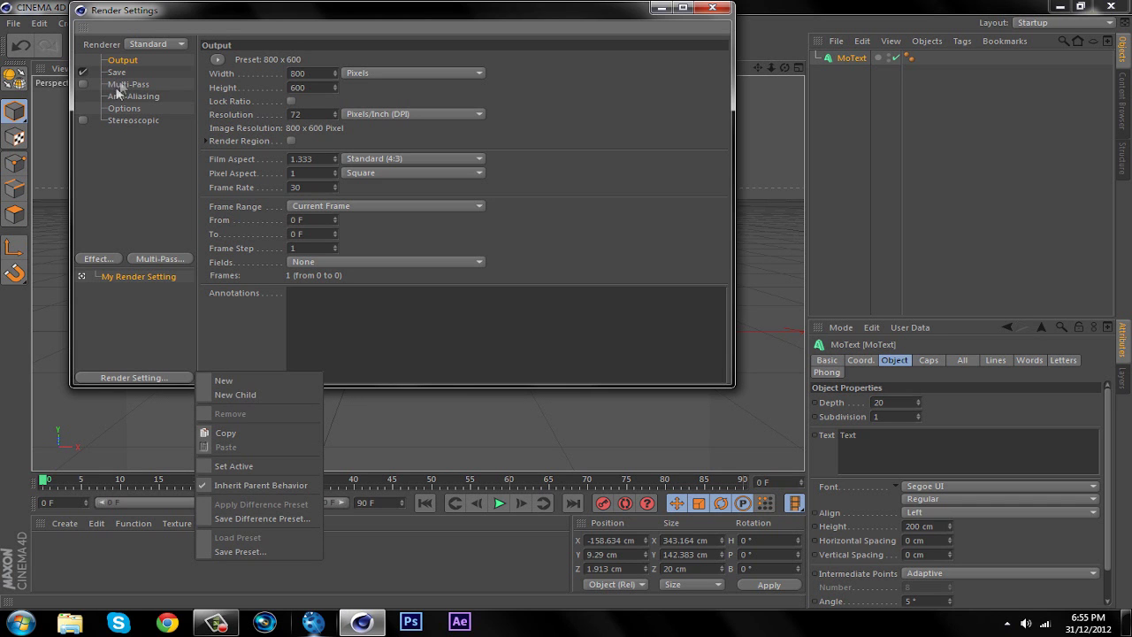
left_click(122, 81)
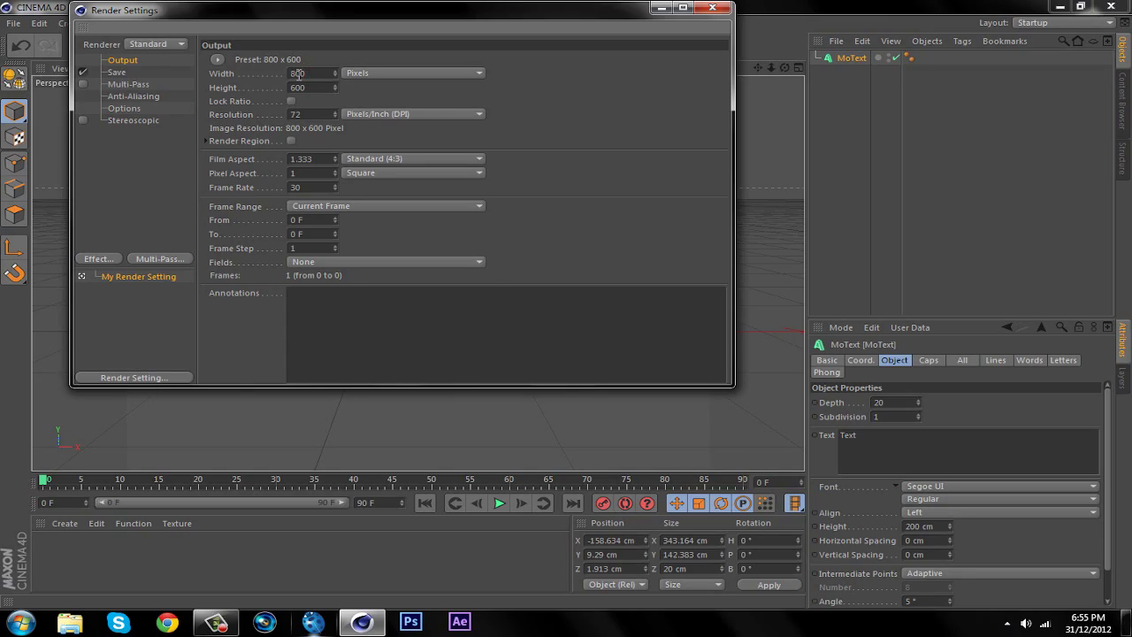
left_click_drag(306, 74, 283, 72)
key("BackSpace")
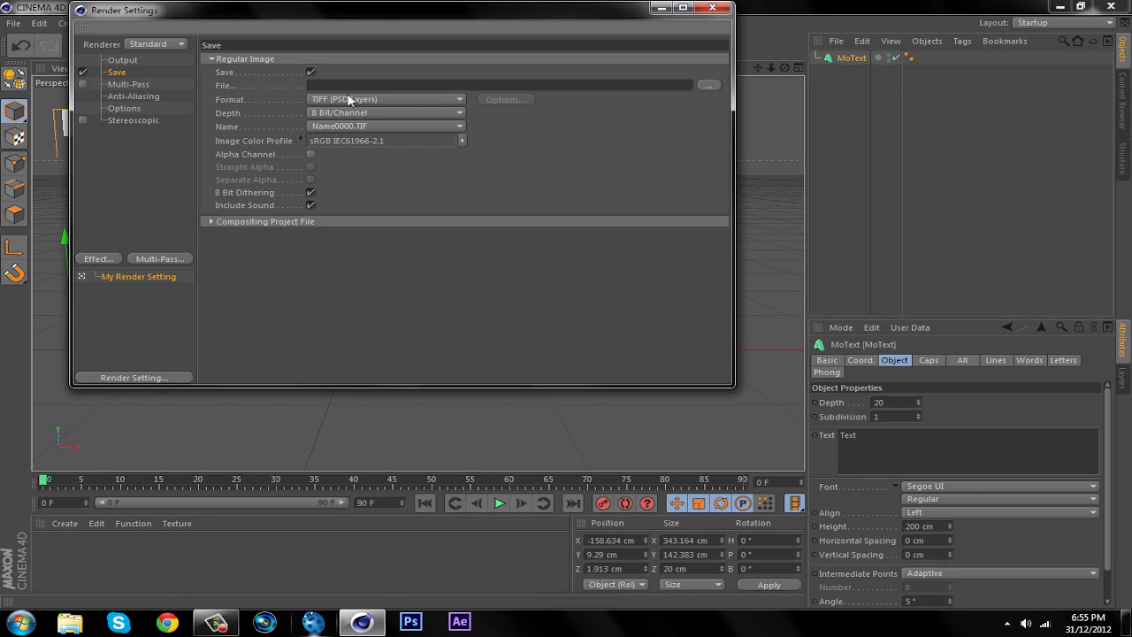
Save renders as PNG with an alpha channel and set anti-aliasing to Best with levels 2x2 minimum and 4x4 maximum
left_click(349, 99)
left_click(343, 240)
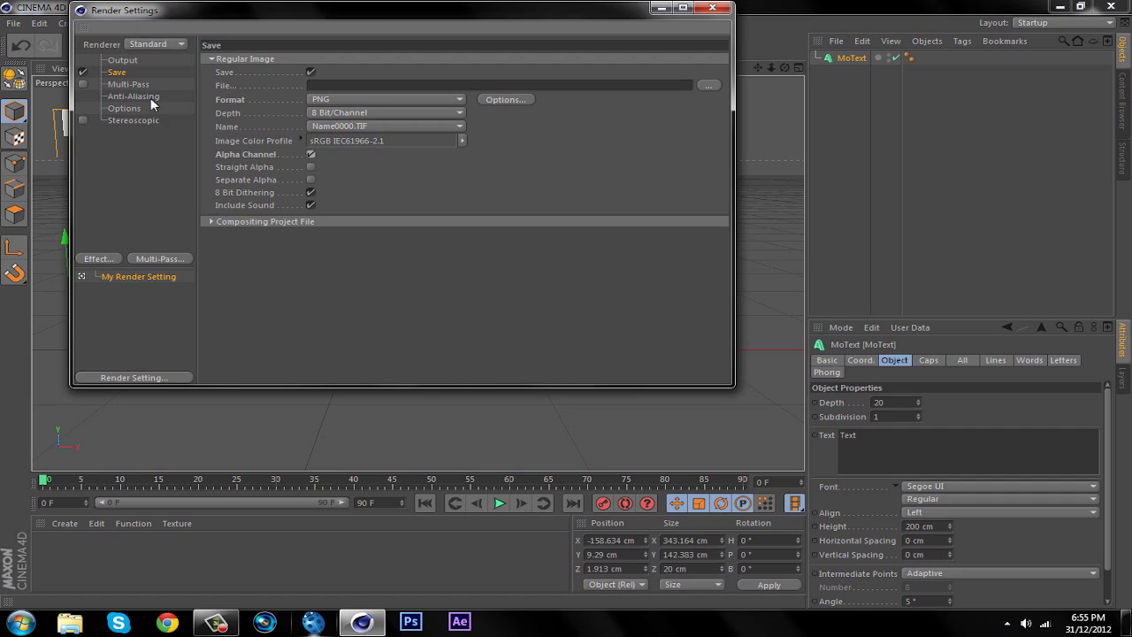
left_click(133, 95)
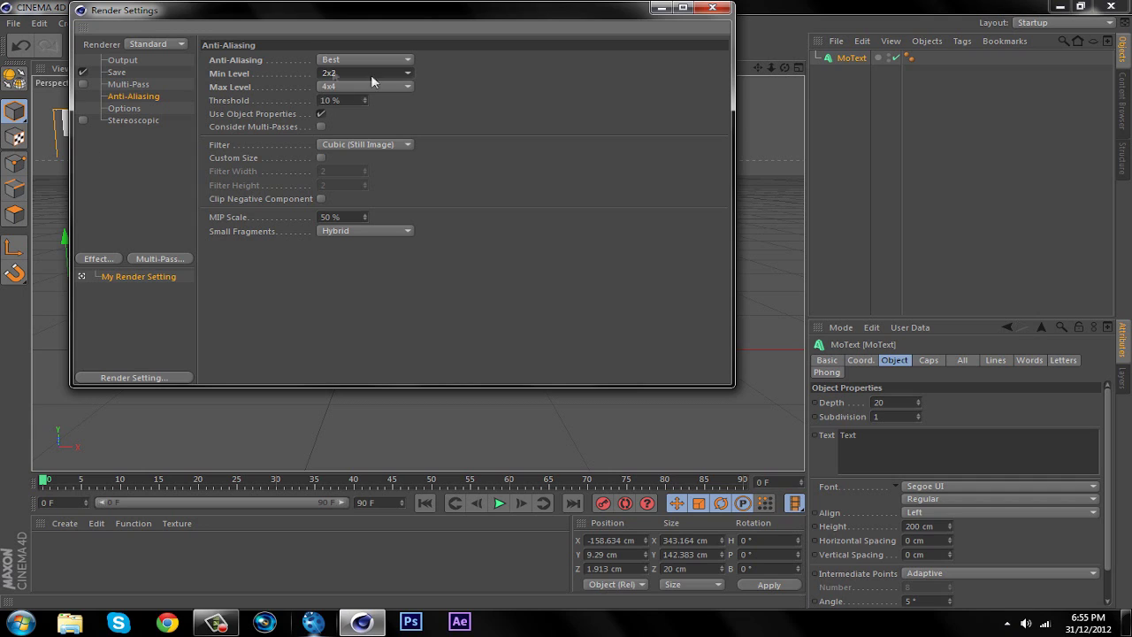
Add the Ambient Occlusion, Global Illumination and Depth of Field effects to the render settings and close them
left_click(111, 259)
left_click(156, 316)
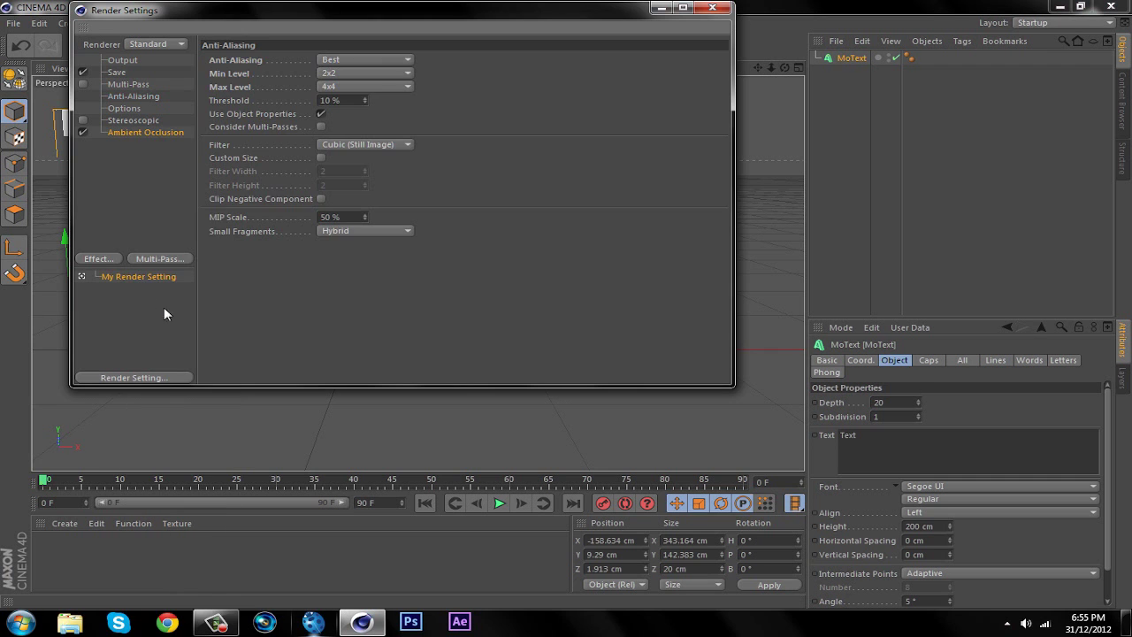
left_click(111, 260)
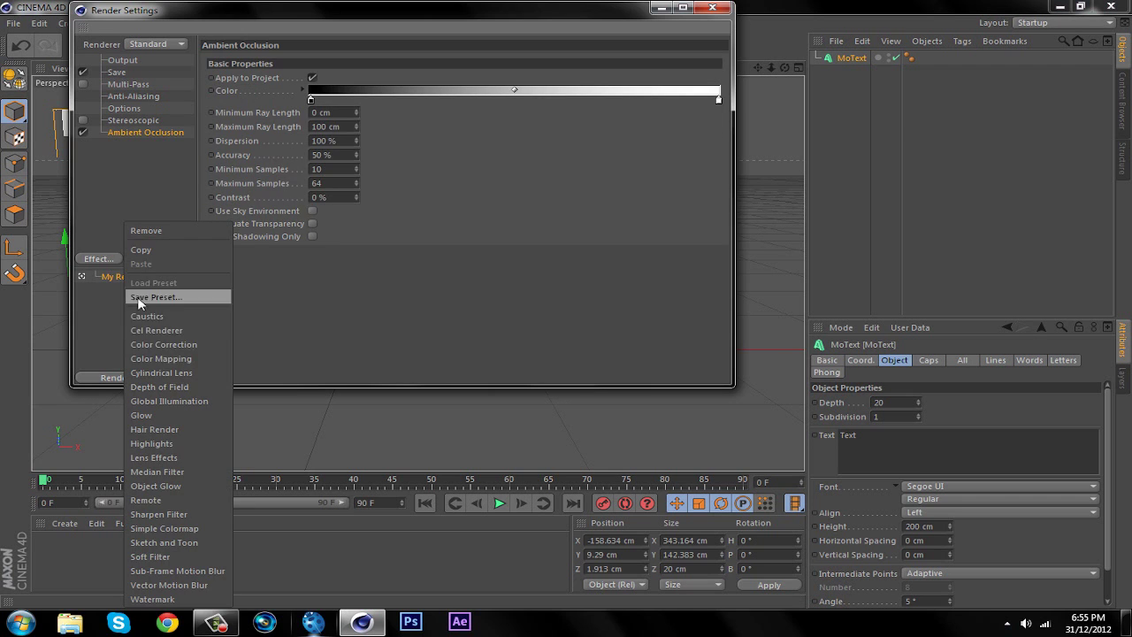
left_click(169, 402)
left_click(107, 261)
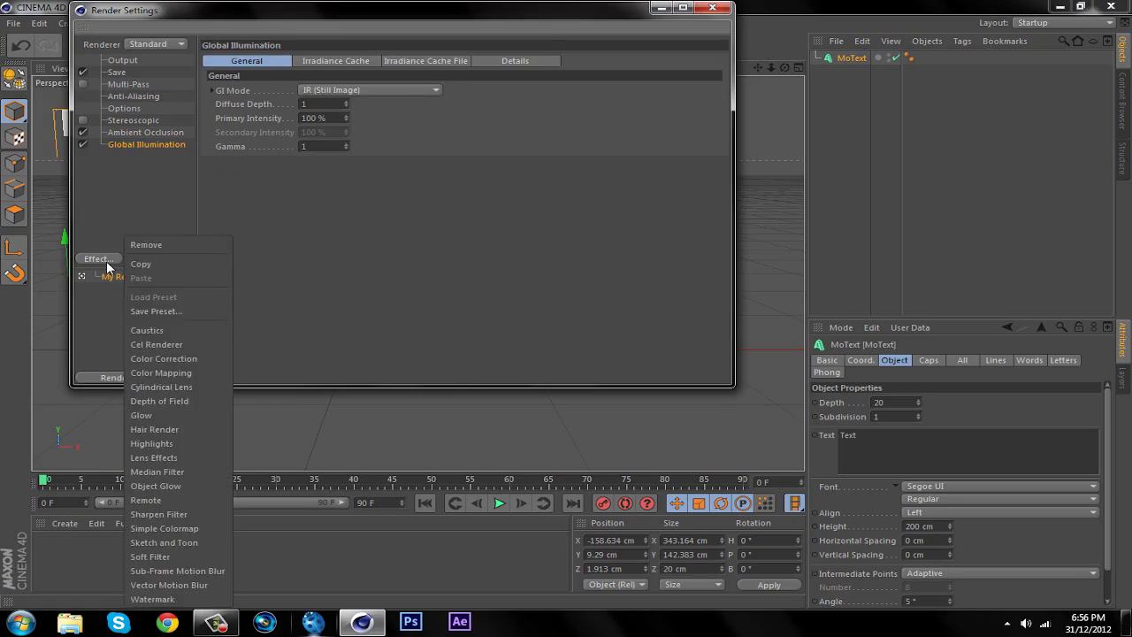
left_click(168, 401)
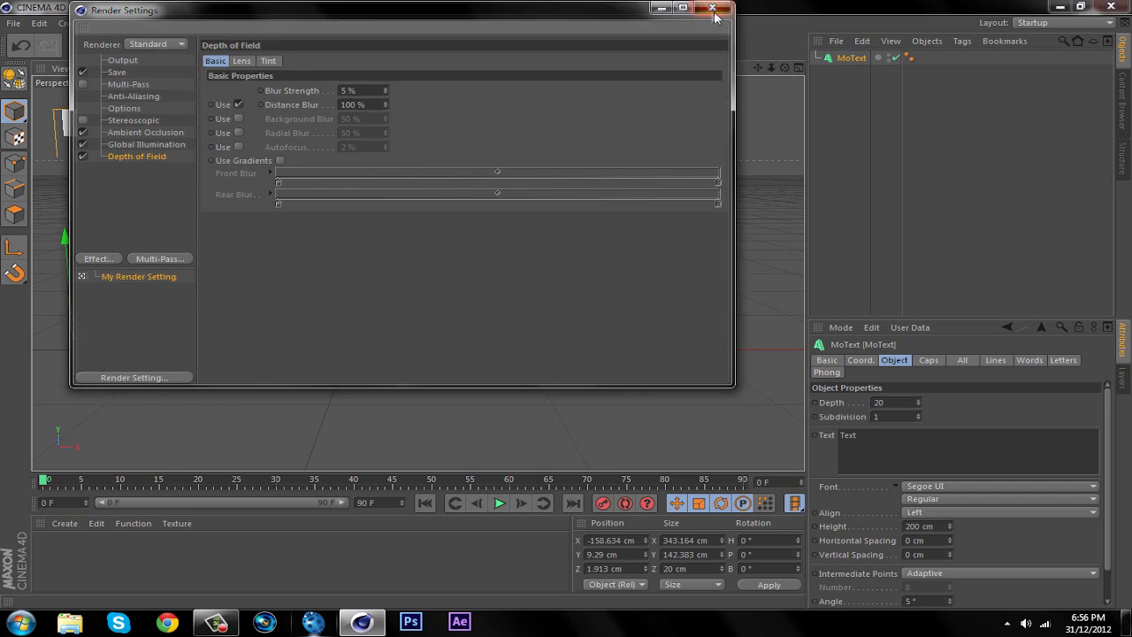
left_click(713, 8)
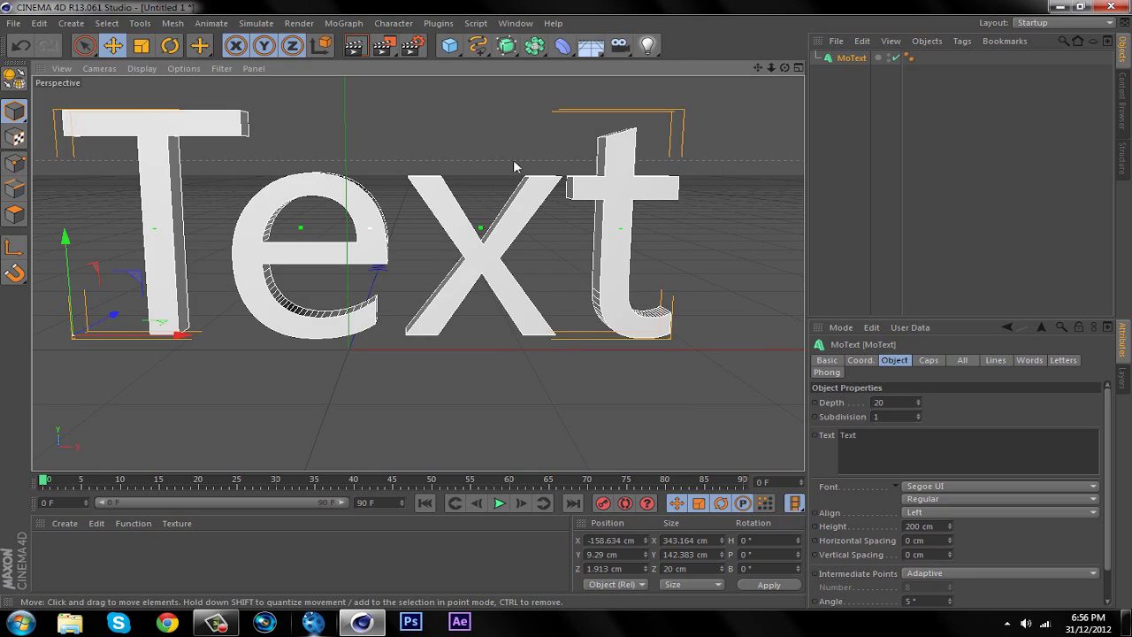
Move the MoText object along X to about -140 cm and change its text to TUT
left_click_drag(314, 282, 303, 260, "alt")
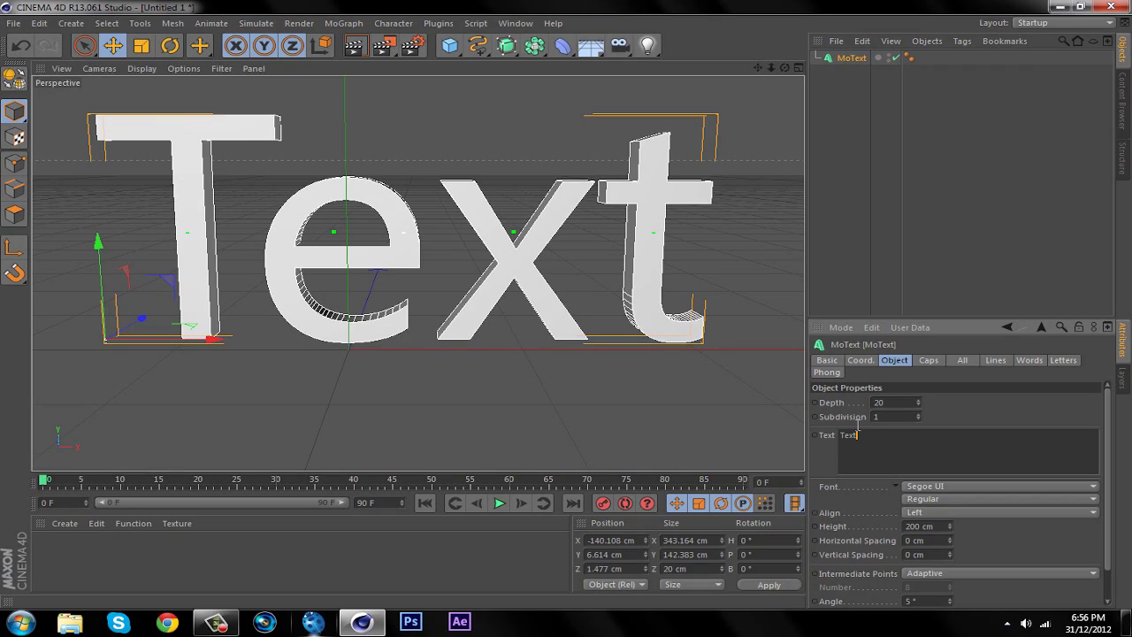
double_click(847, 434)
type("TUT")
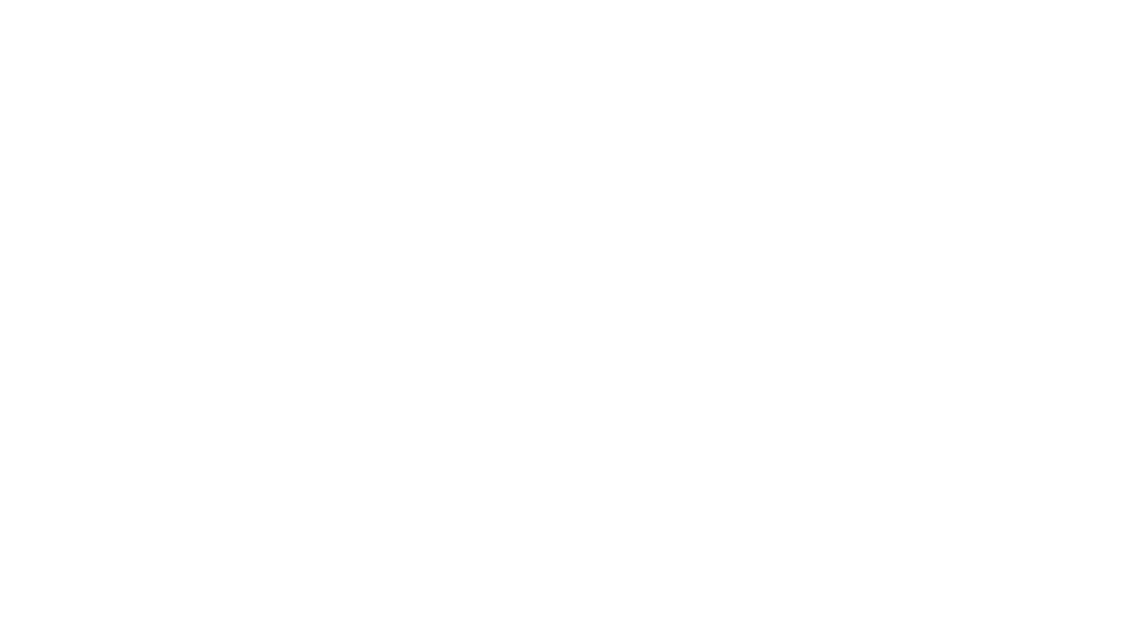
Set the MoText object's depth to 75 cm
key("BackSpace")
key("BackSpace")
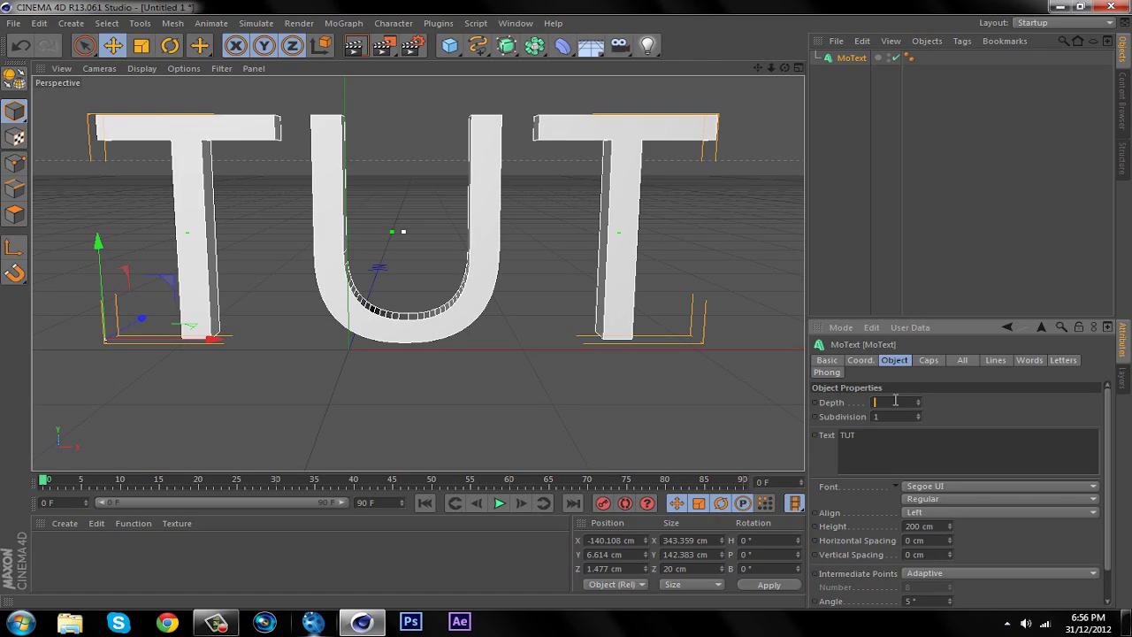
type("75")
key("Return")
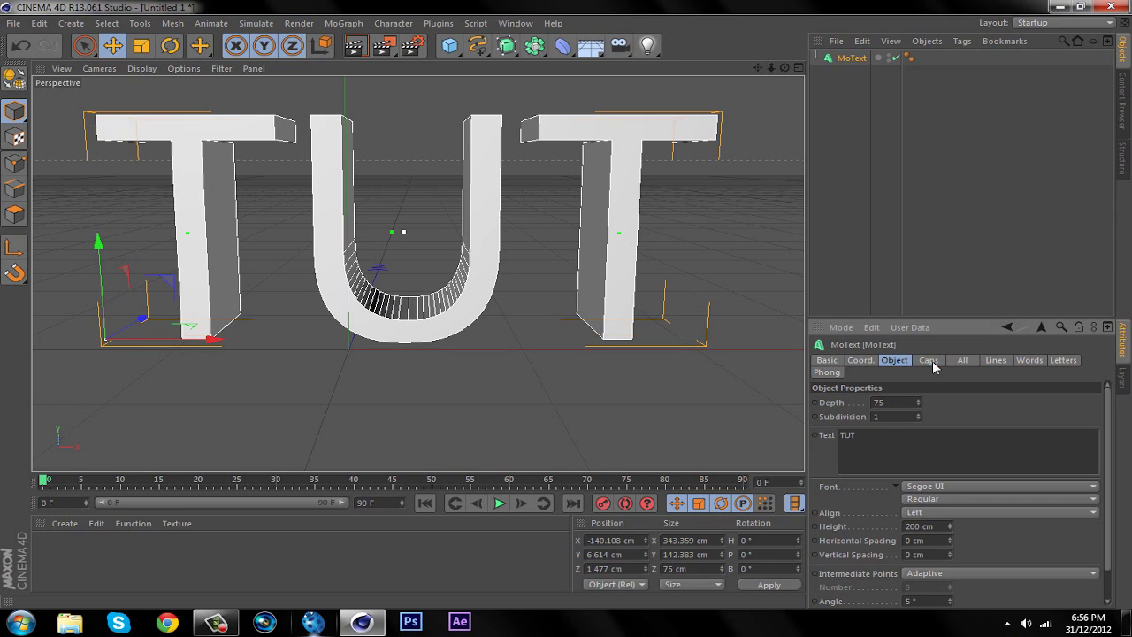
Set both the start and end caps of the TUT text to Fillet Cap
left_click(928, 360)
left_click(933, 402)
left_click(918, 431)
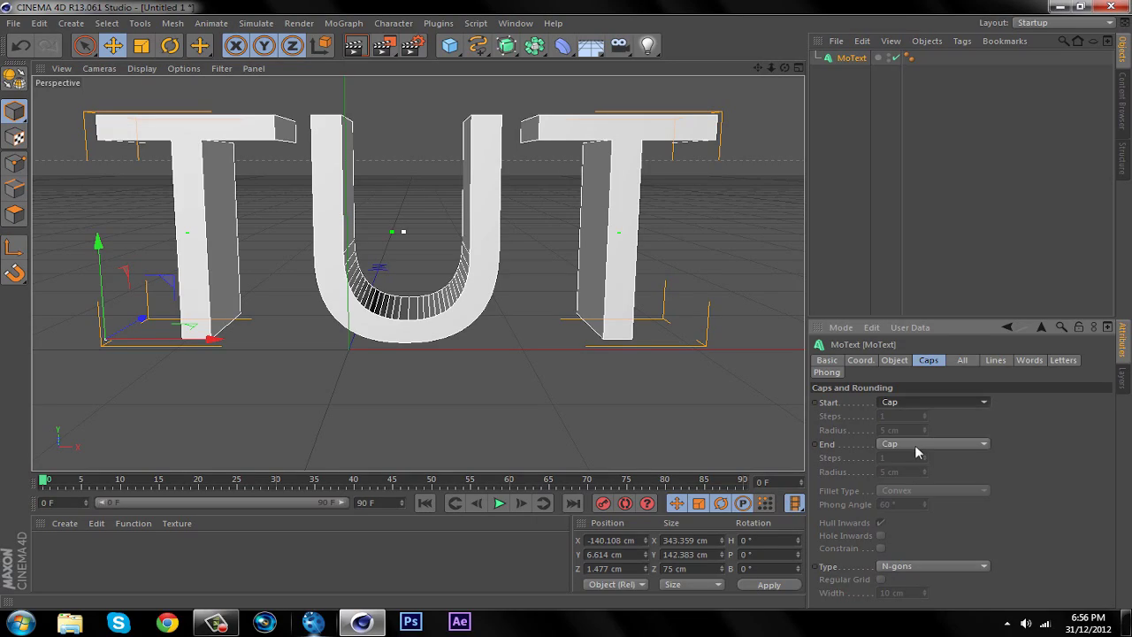
left_click(919, 445)
left_click(919, 448)
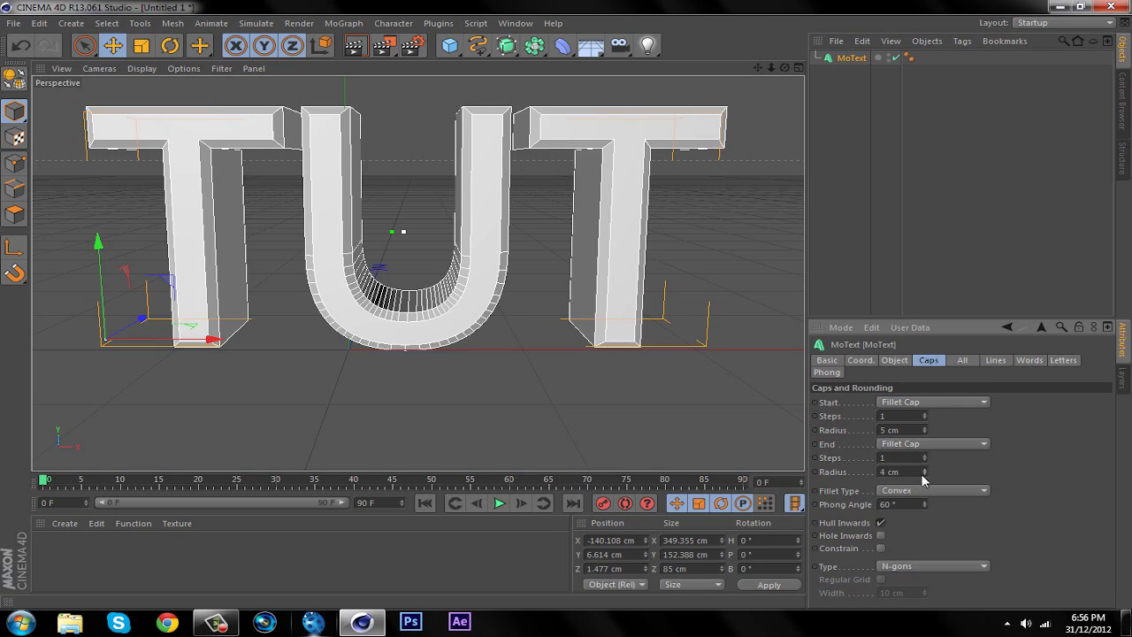
Reduce the start and end cap fillet radii equally, to less than 4 cm
left_click(925, 475)
left_click(924, 475)
left_click_drag(927, 437, 925, 439)
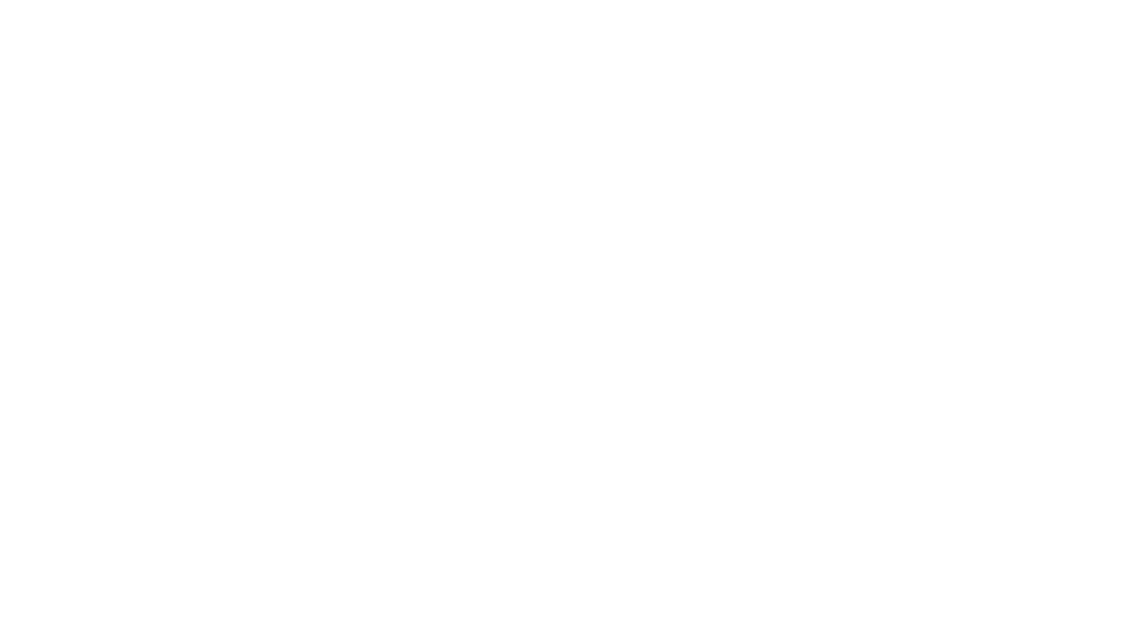
Change the TUT text's font to LiteraSerial, keeping the current Windows color scheme when asked
left_click(895, 360)
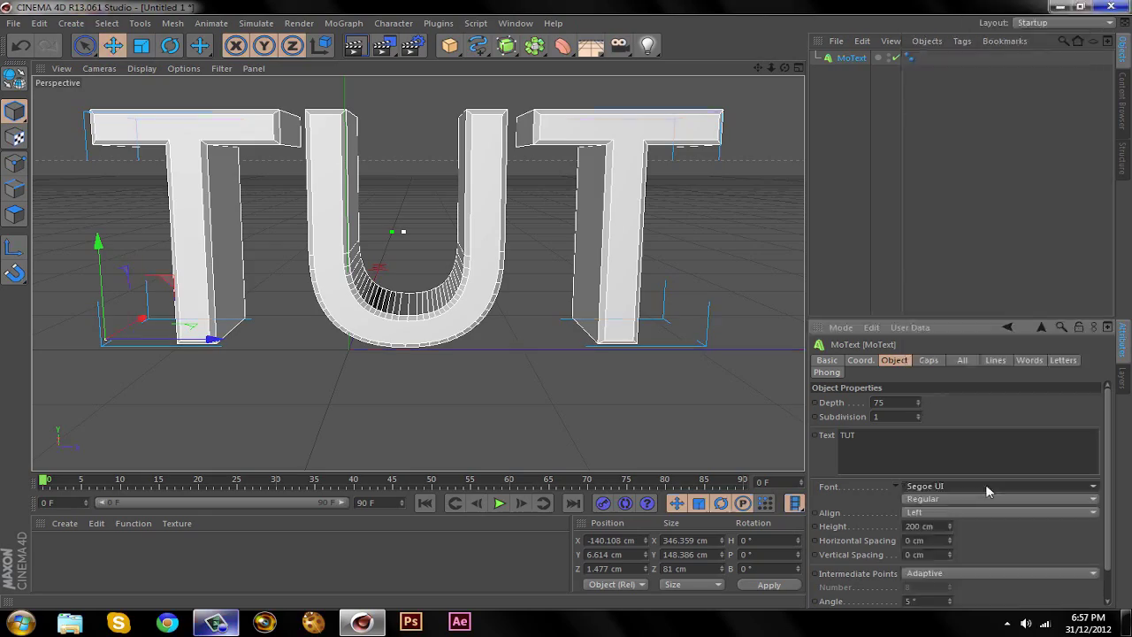
left_click(986, 486)
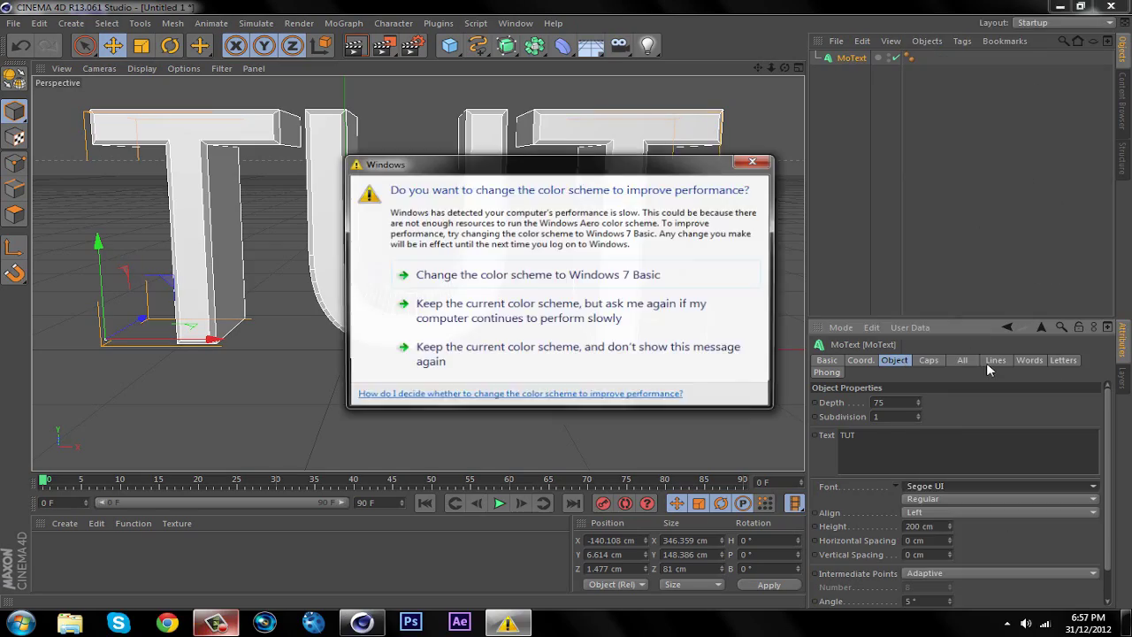
left_click(673, 319)
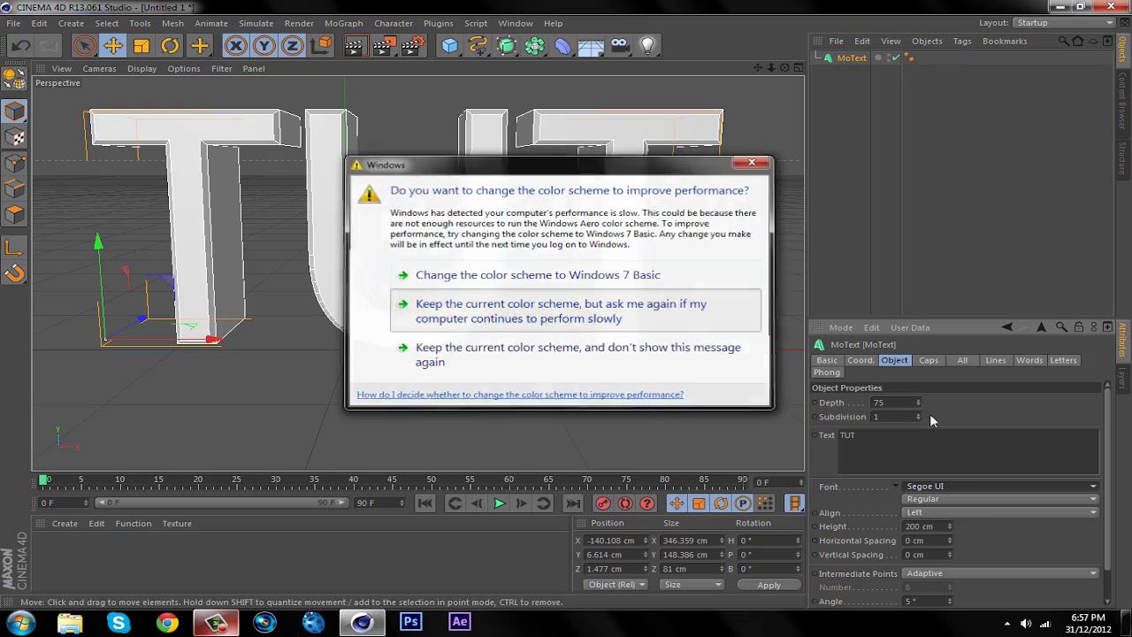
left_click(990, 486)
scroll(961, 400, "up", 10)
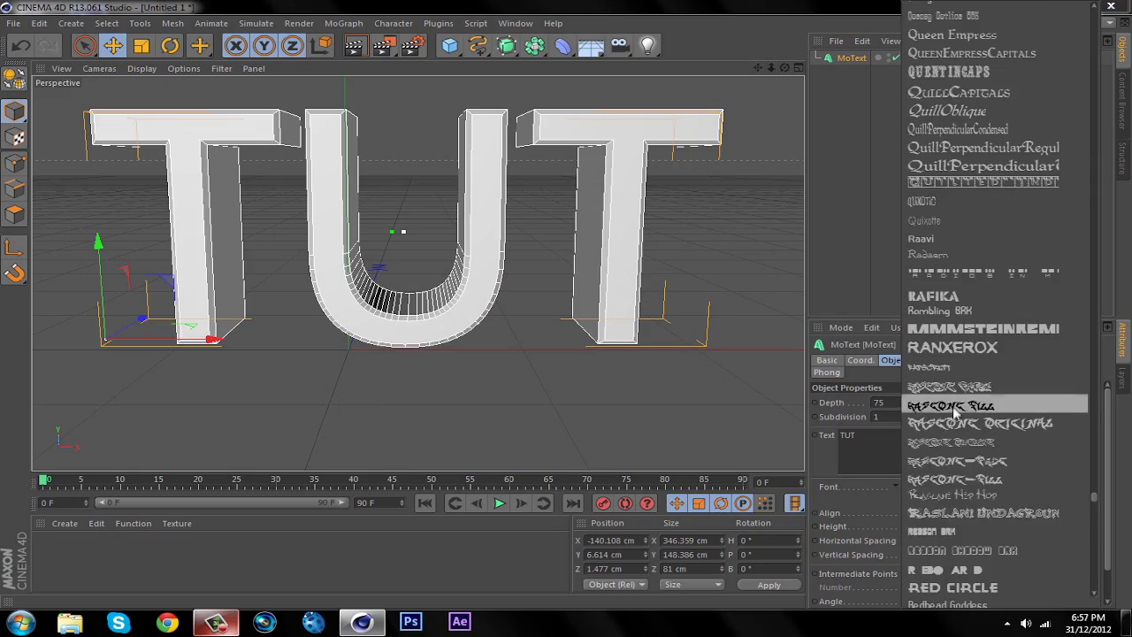
scroll(962, 400, "up", 15)
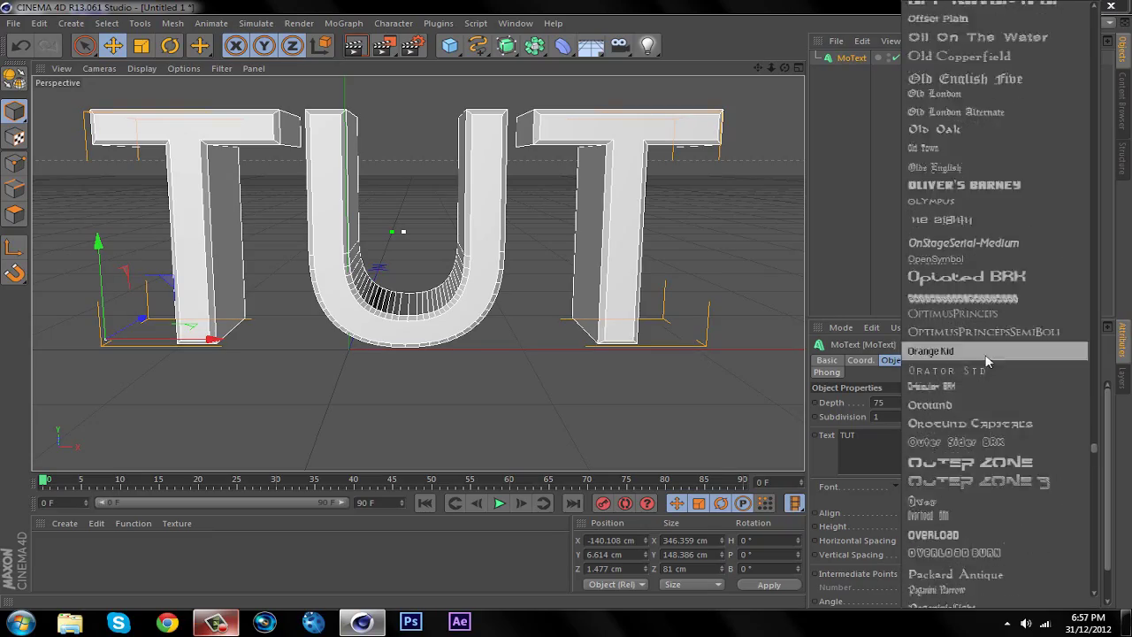
scroll(988, 362, "up", 15)
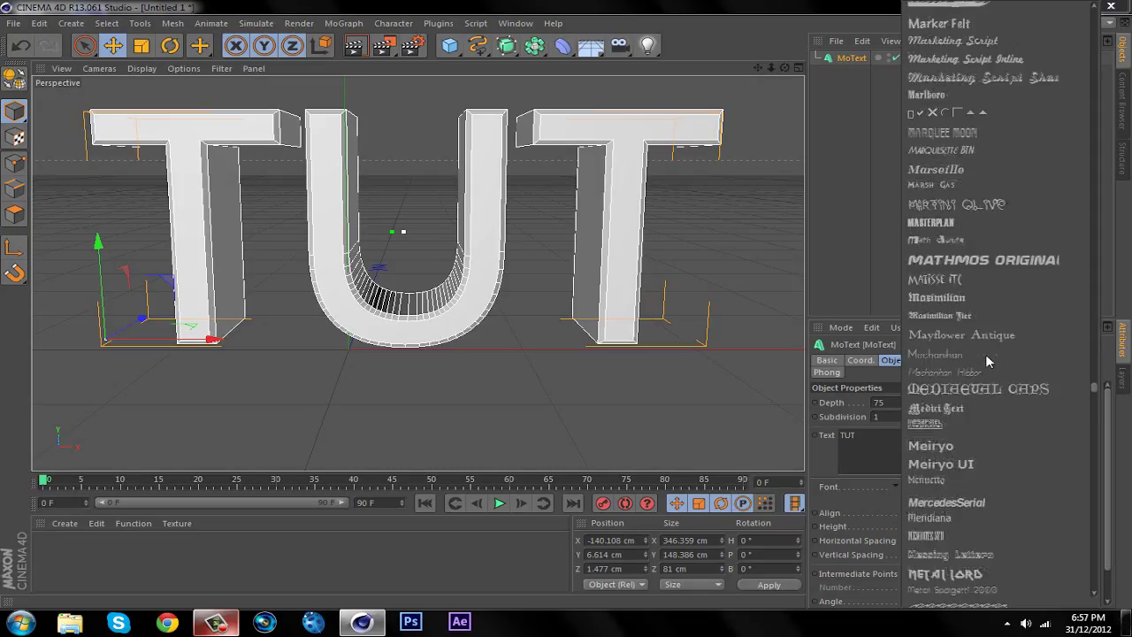
scroll(989, 361, "up", 10)
scroll(989, 362, "down", 4)
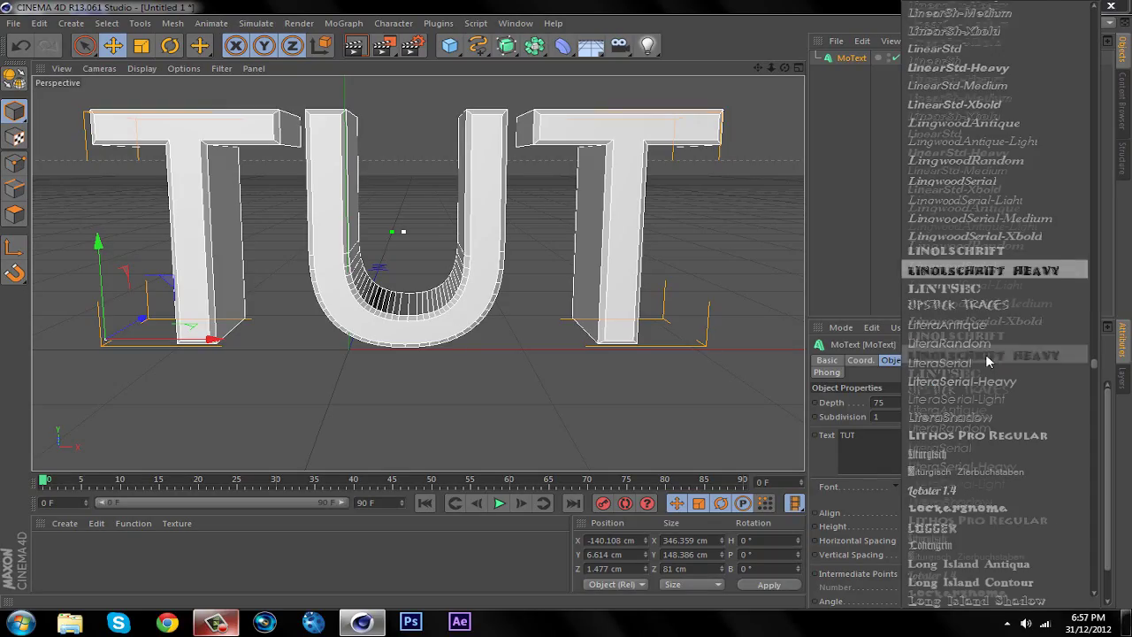
scroll(989, 362, "up", 2)
scroll(989, 362, "down", 3)
left_click(989, 360)
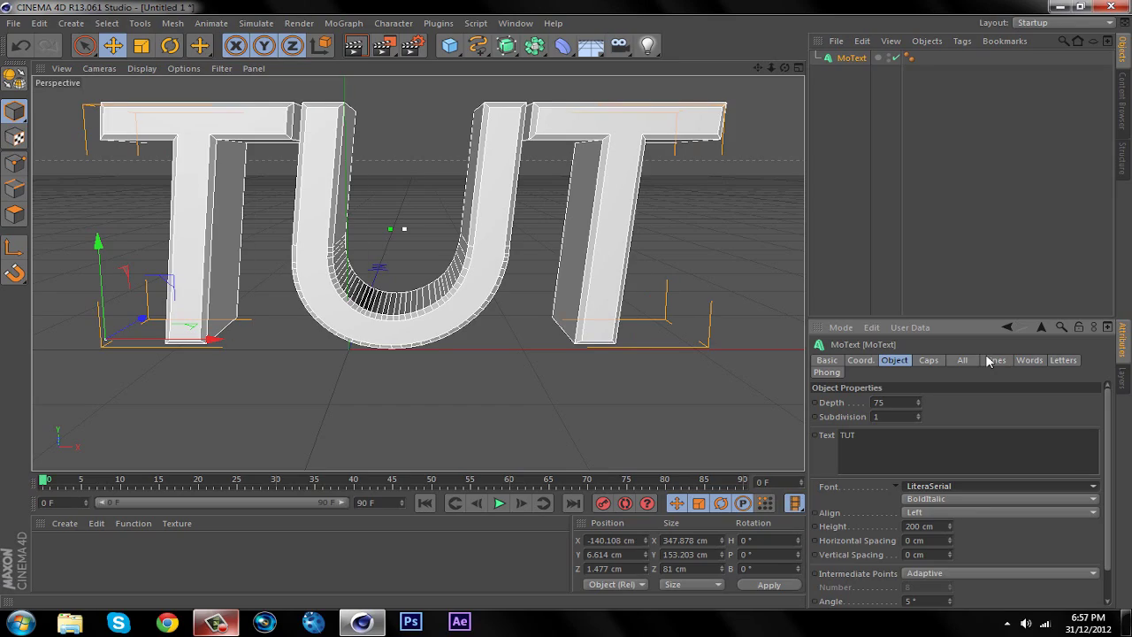
Set the TUT text's font to Lobster 1.4 and move the text to about X -152 cm, Y -18 cm
left_click(955, 486)
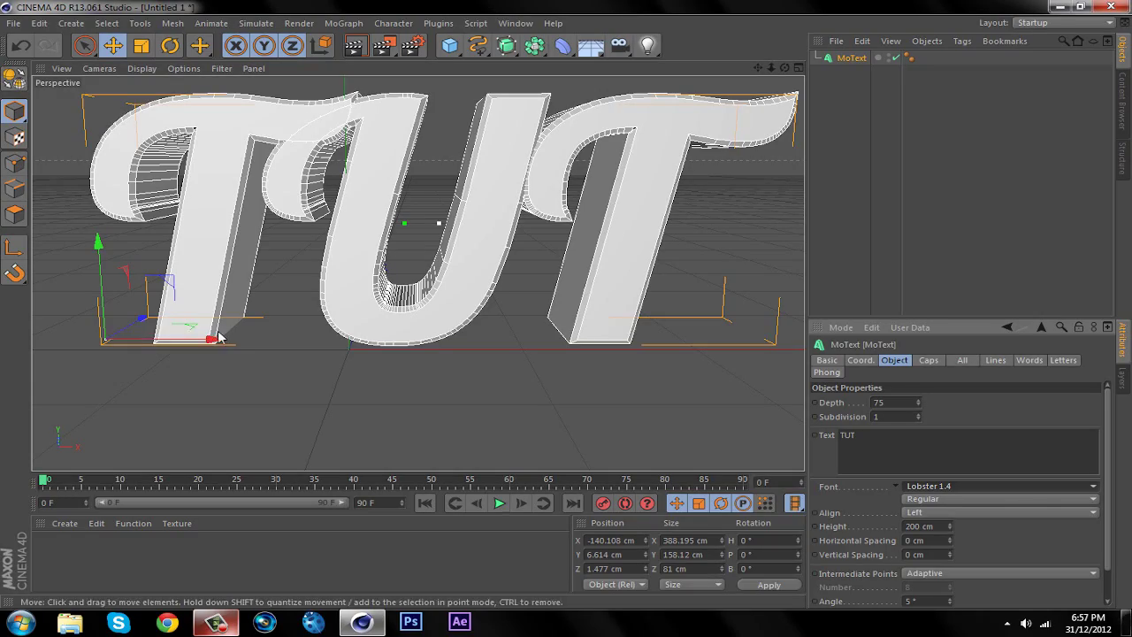
left_click_drag(196, 302, 186, 332)
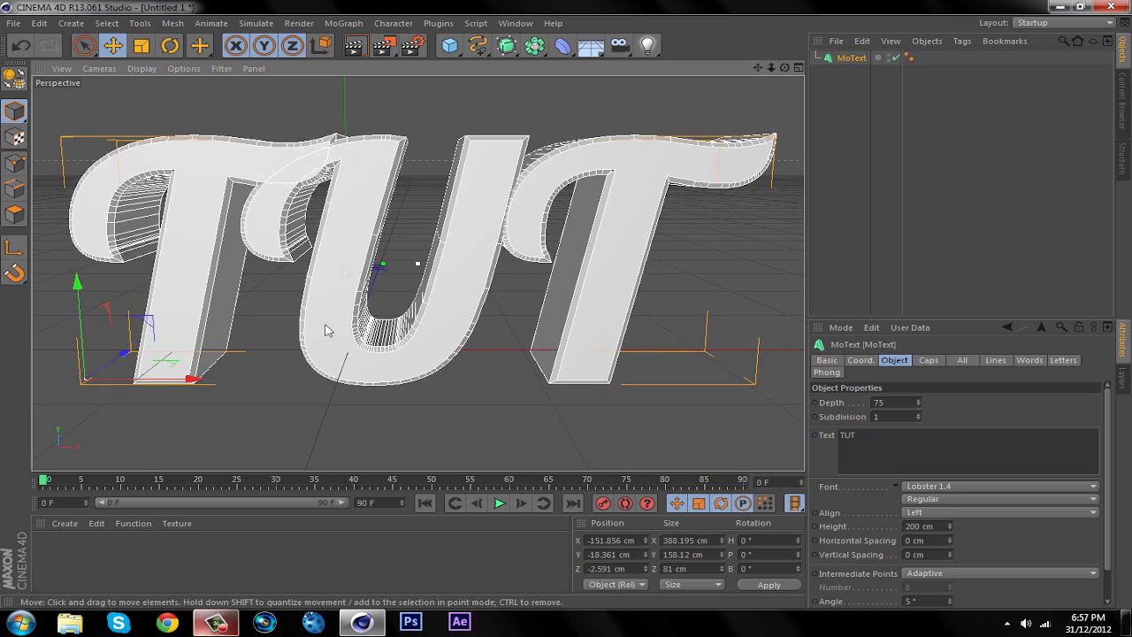
Add a NoiseDeformer from the installed plugins and make it a child of the MoText object
left_click(346, 25)
mouse_move(438, 24)
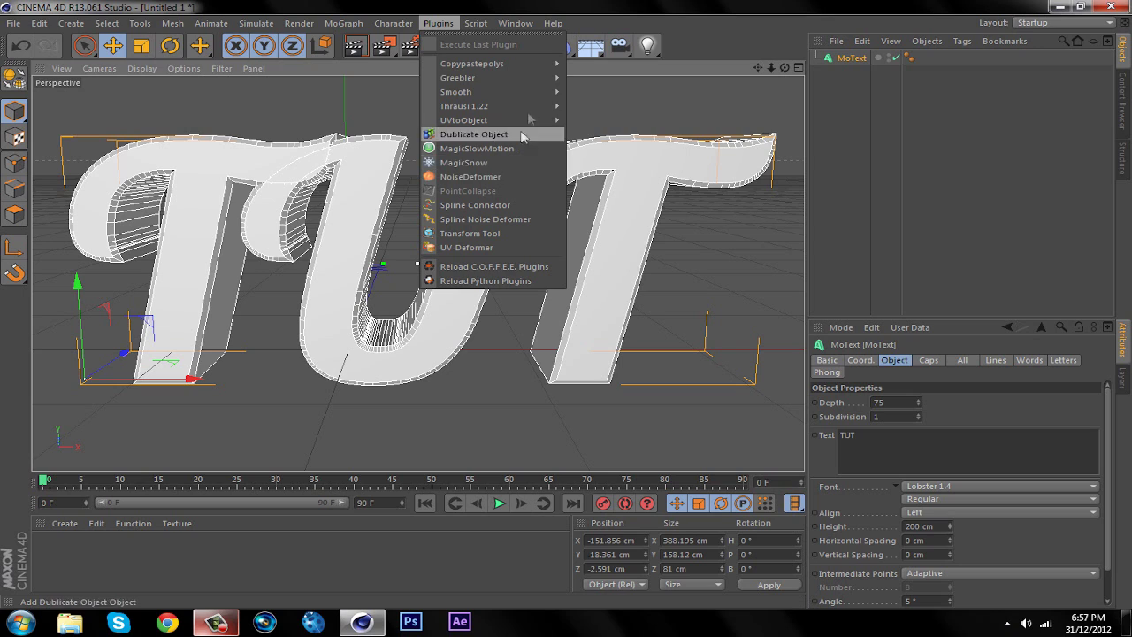
mouse_move(550, 77)
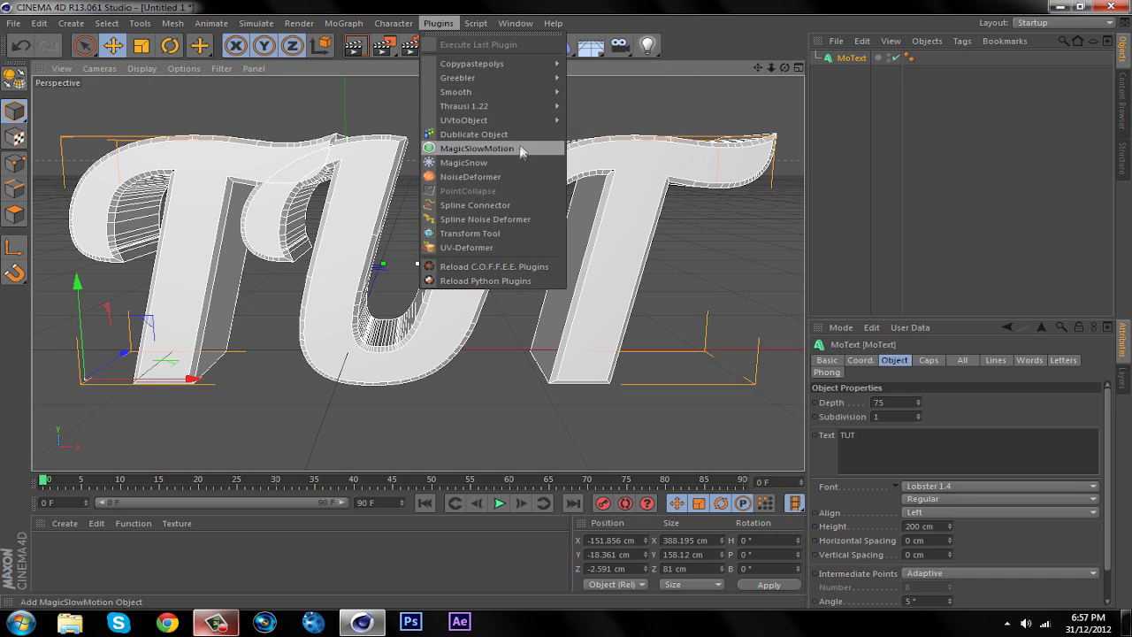
left_click(530, 164)
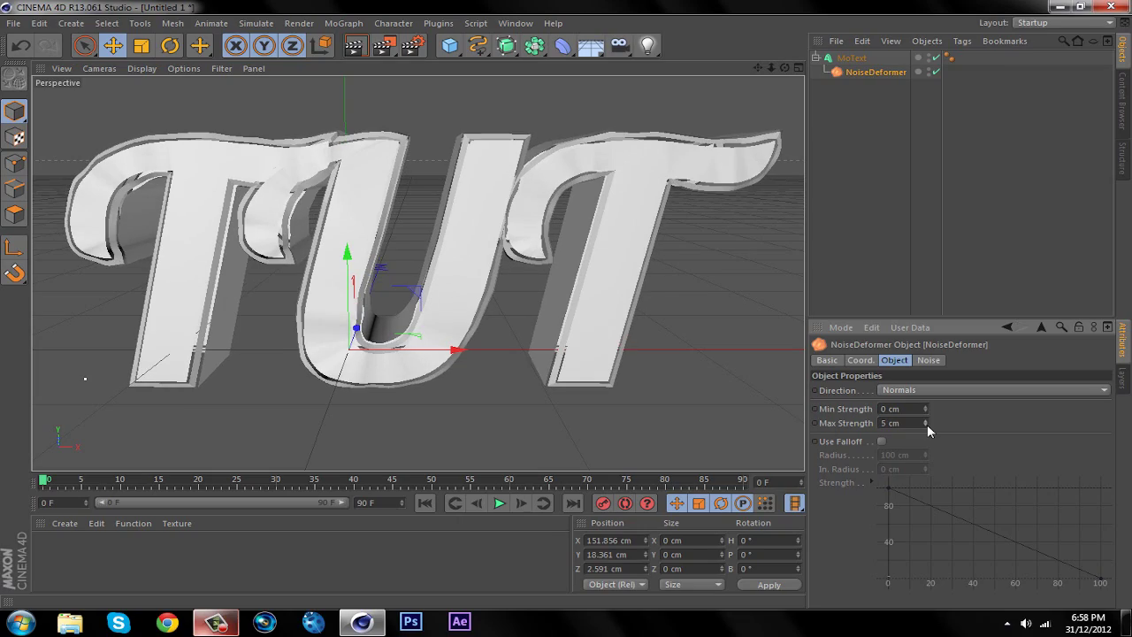
Try negative Max Strength values down to -16 cm on the NoiseDeformer and return it to 5 cm
left_click(927, 425)
left_click(927, 425)
left_click(927, 425)
left_click(927, 424)
left_click(927, 424)
left_click(927, 425)
left_click(927, 425)
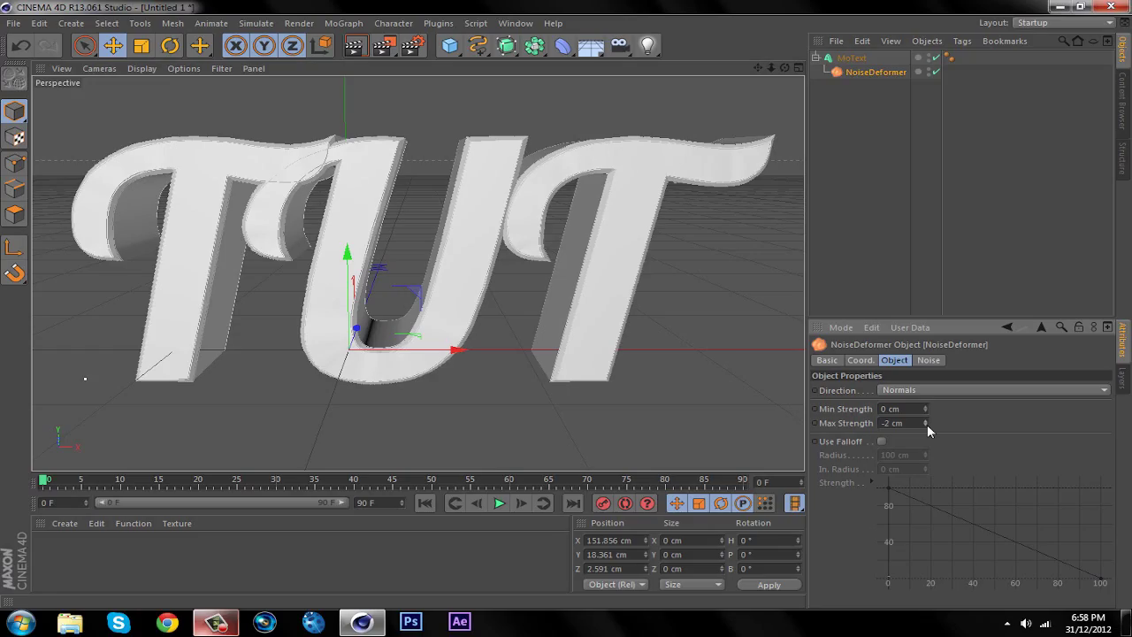
left_click(927, 425)
left_click(927, 425)
left_click(927, 425)
left_click(927, 424)
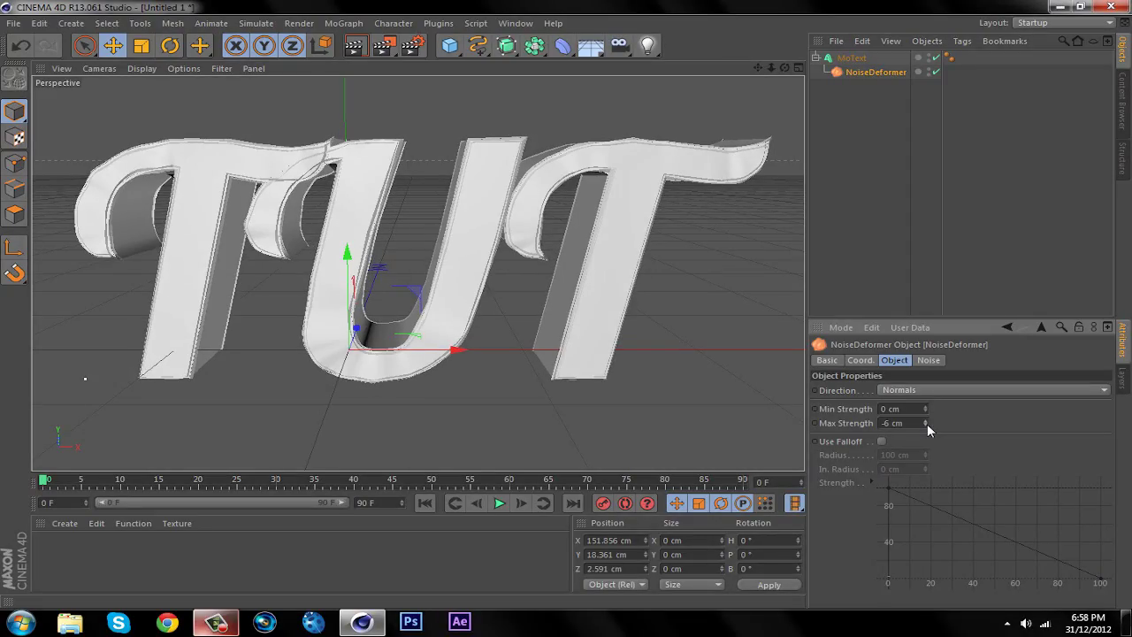
left_click(927, 421)
left_click(926, 421)
left_click(926, 421)
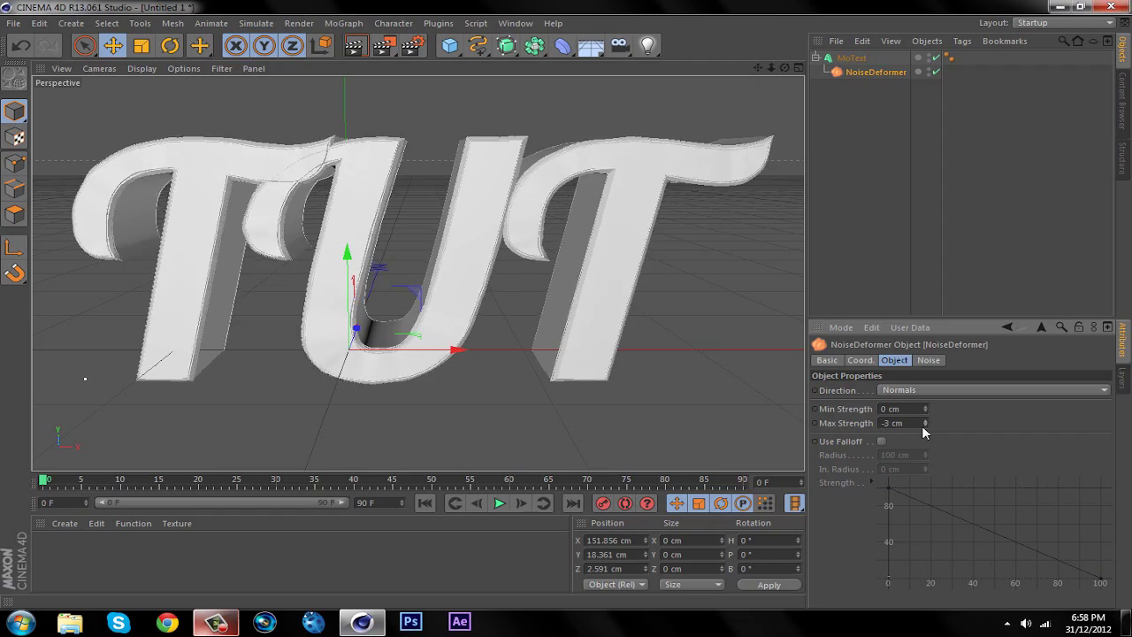
left_click(925, 425)
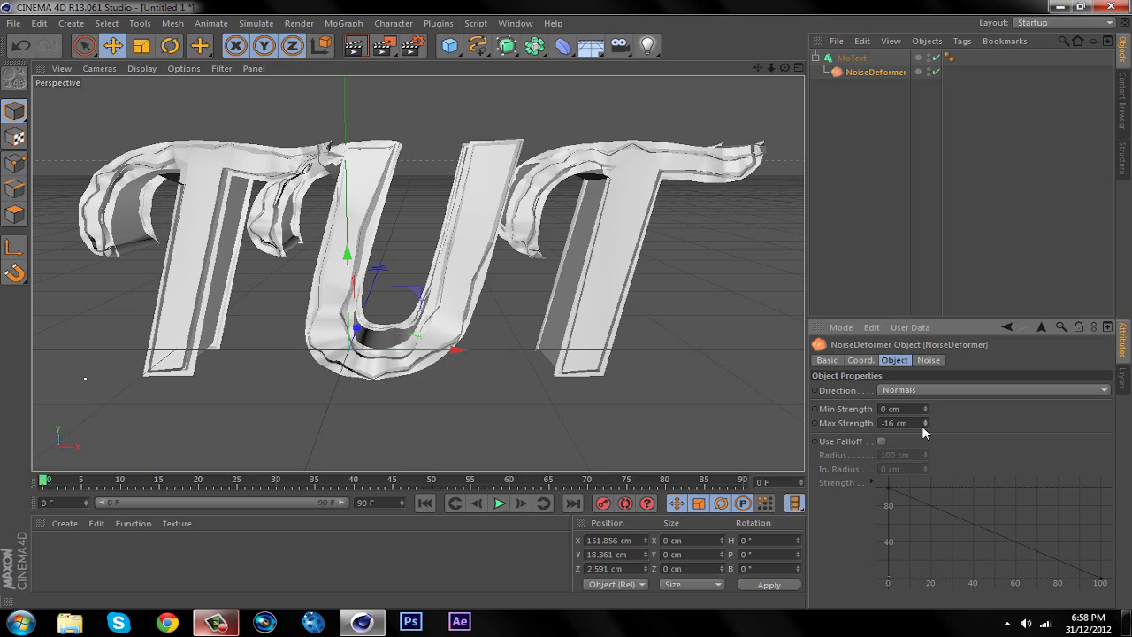
left_click(925, 424)
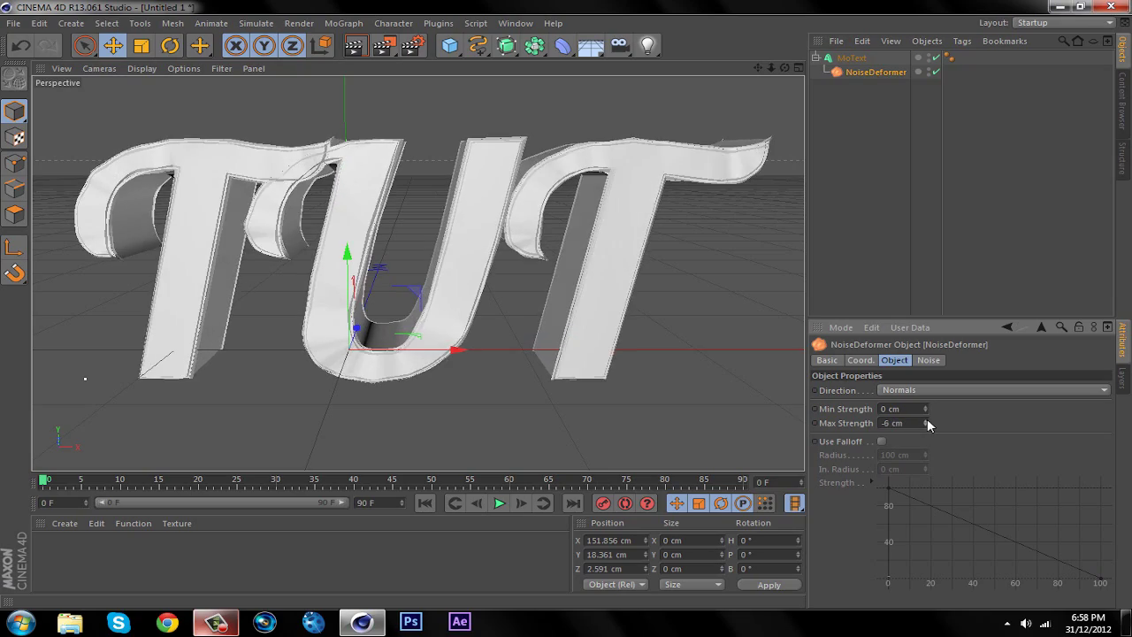
left_click_drag(927, 419, 923, 418)
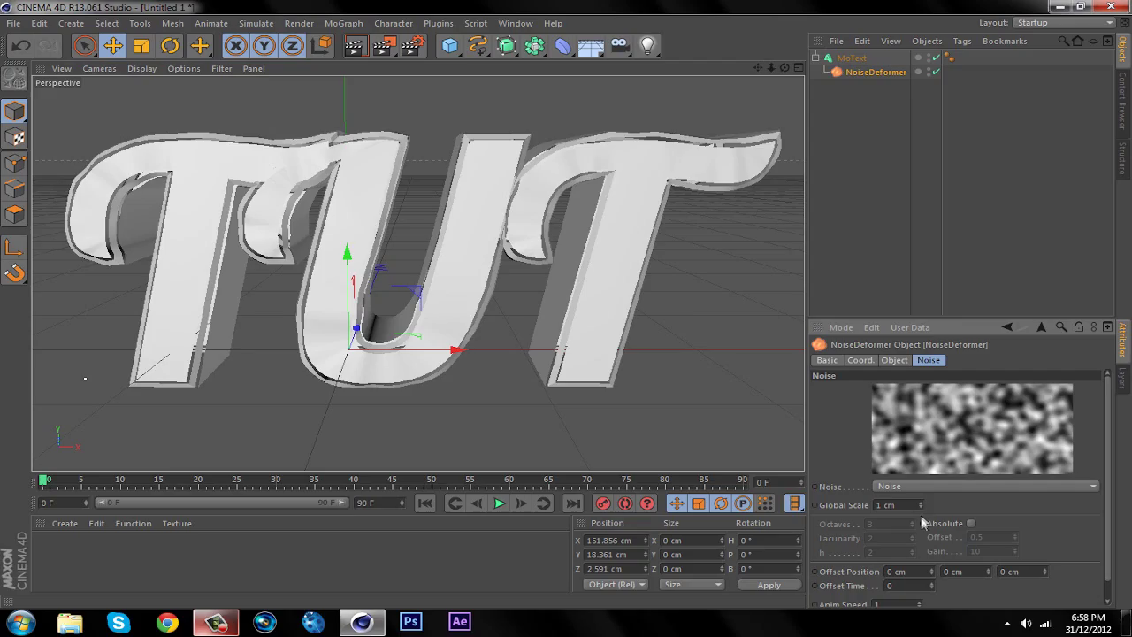
Set the NoiseDeformer's noise type to Luka and look through its remaining noise parameters
left_click(925, 488)
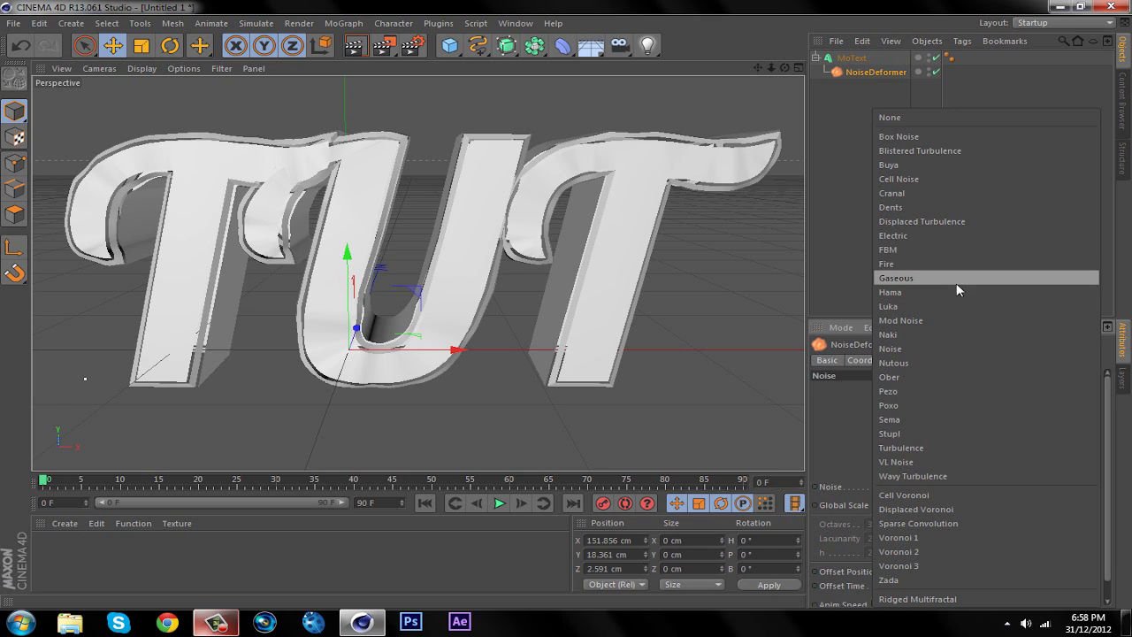
left_click(949, 306)
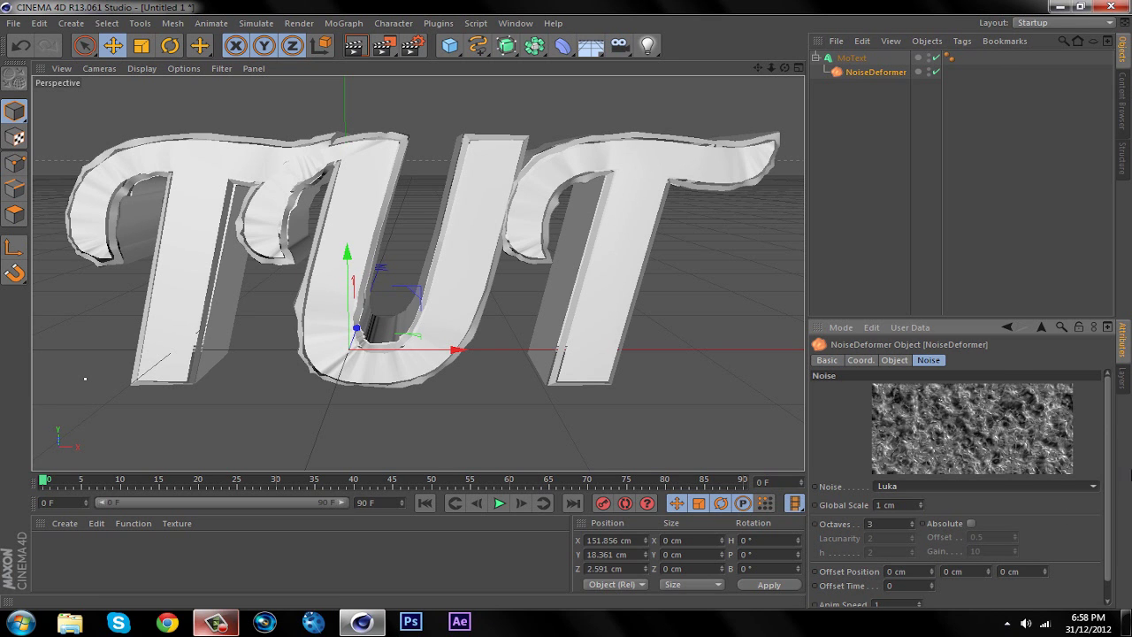
scroll(1068, 518, "down", 1)
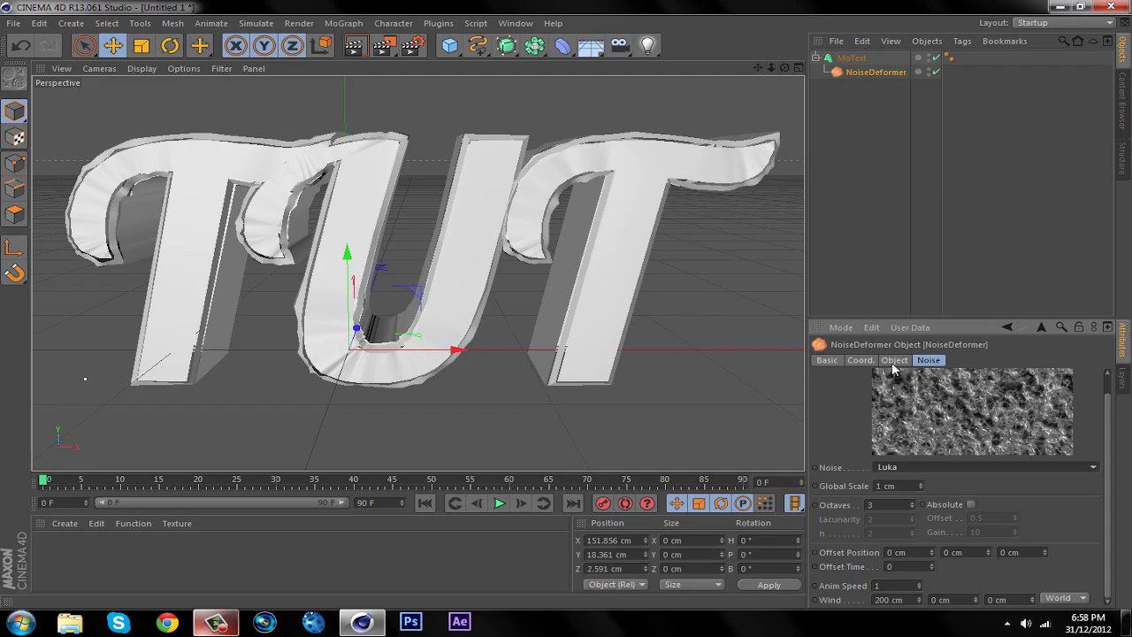
left_click(858, 360)
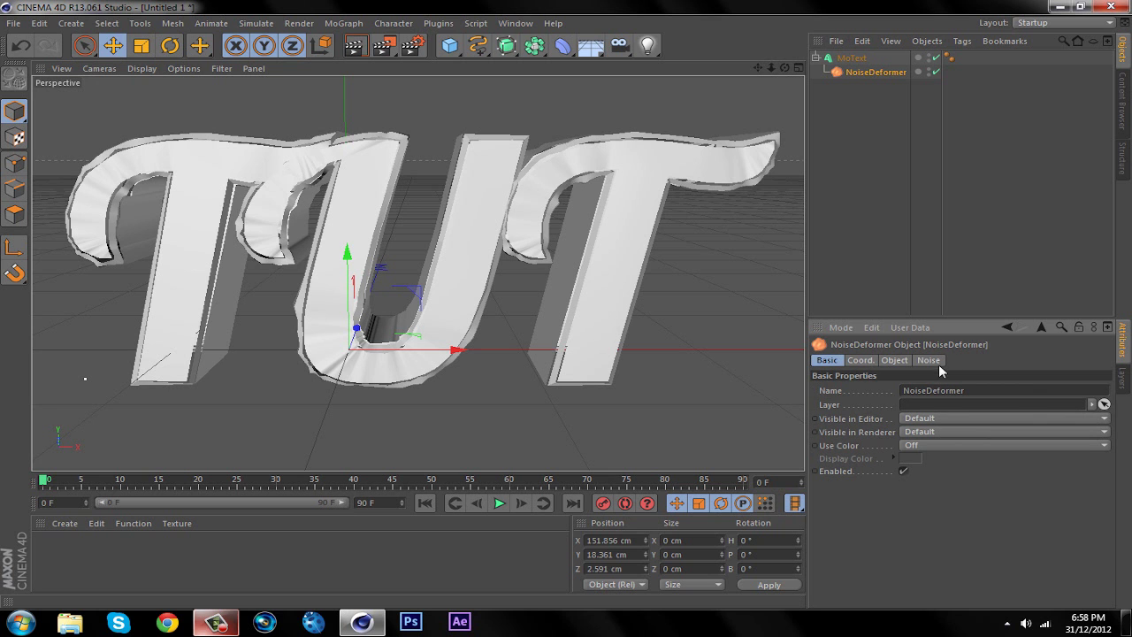
left_click(929, 360)
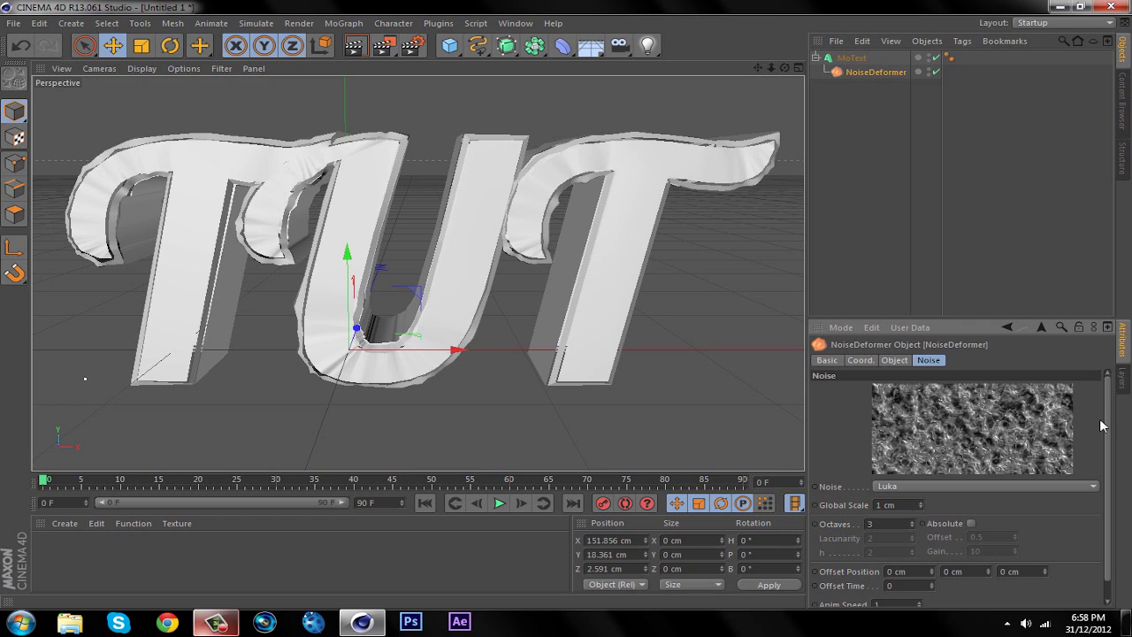
scroll(1113, 430, "down", 1)
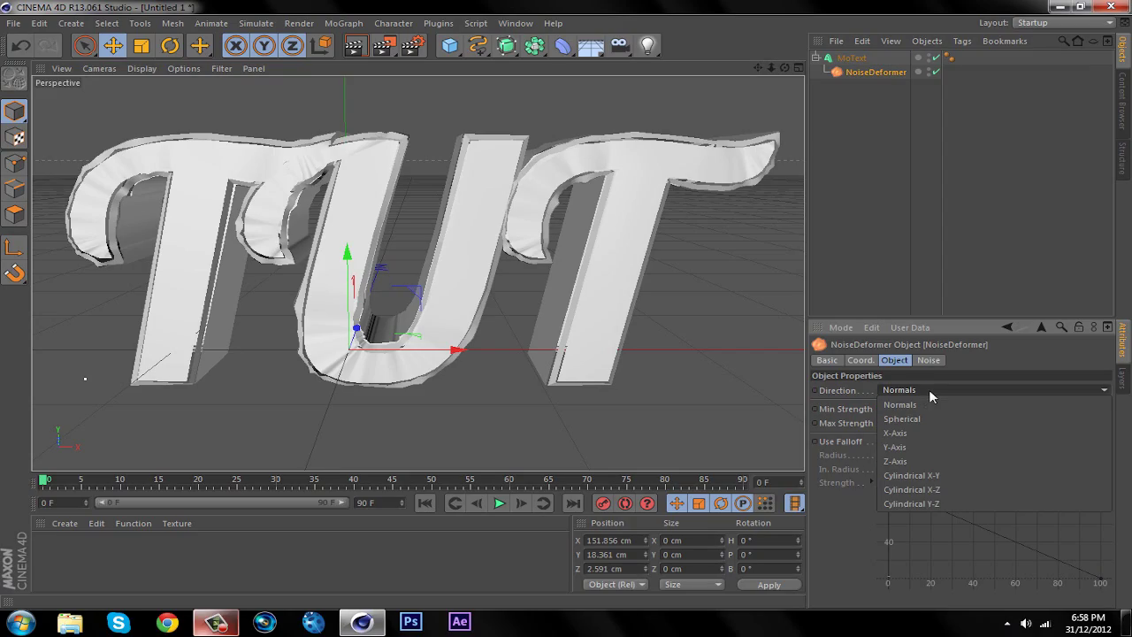
Try the Spherical, X-Axis, Z-Axis, Y-Axis and Cylindrical X-Y directions on the NoiseDeformer and return to Normals
left_click(929, 403)
left_click(929, 390)
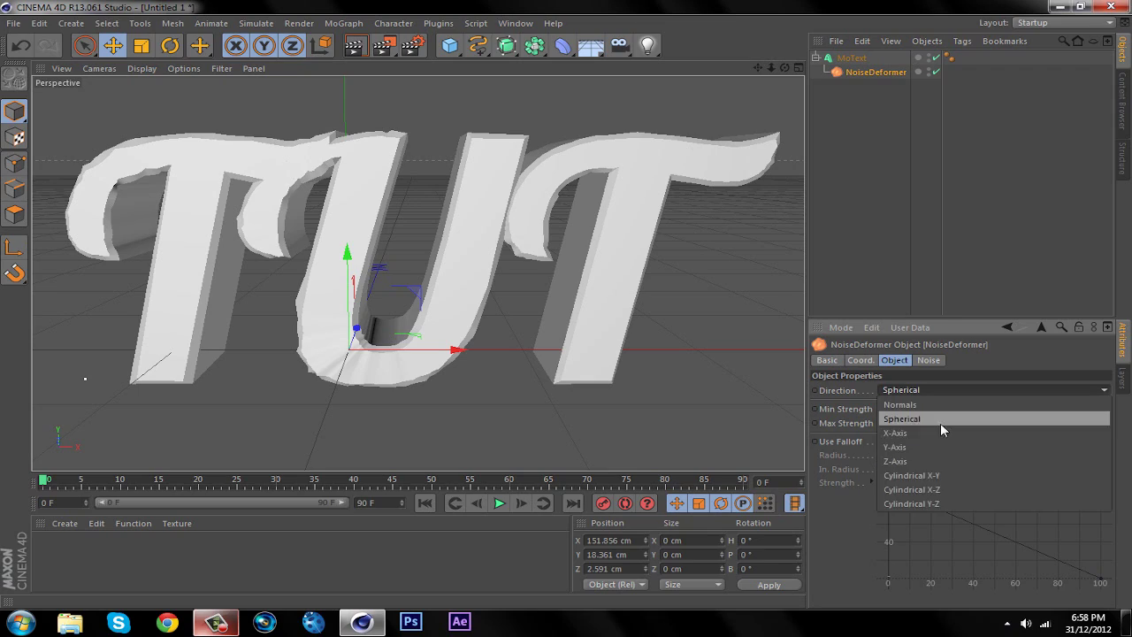
left_click(931, 432)
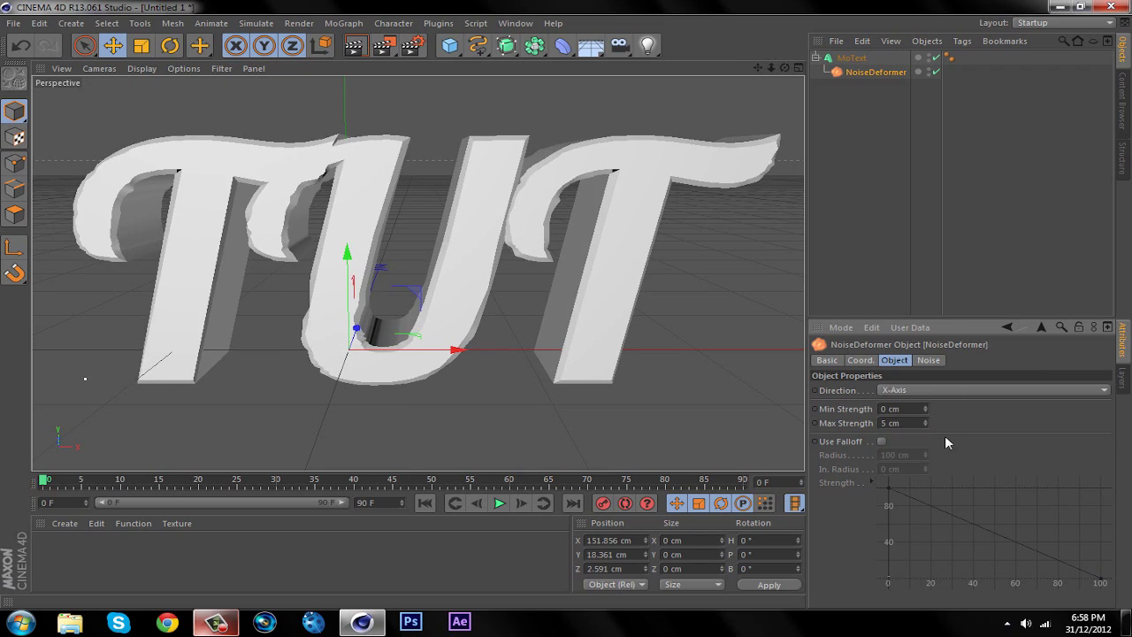
left_click(939, 390)
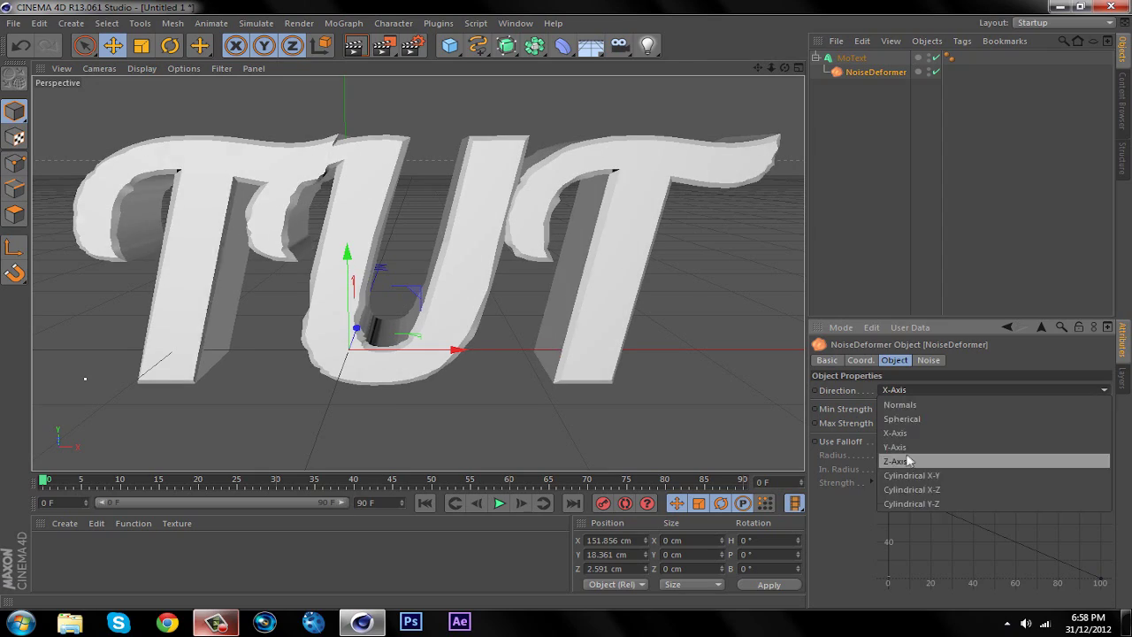
left_click(909, 461)
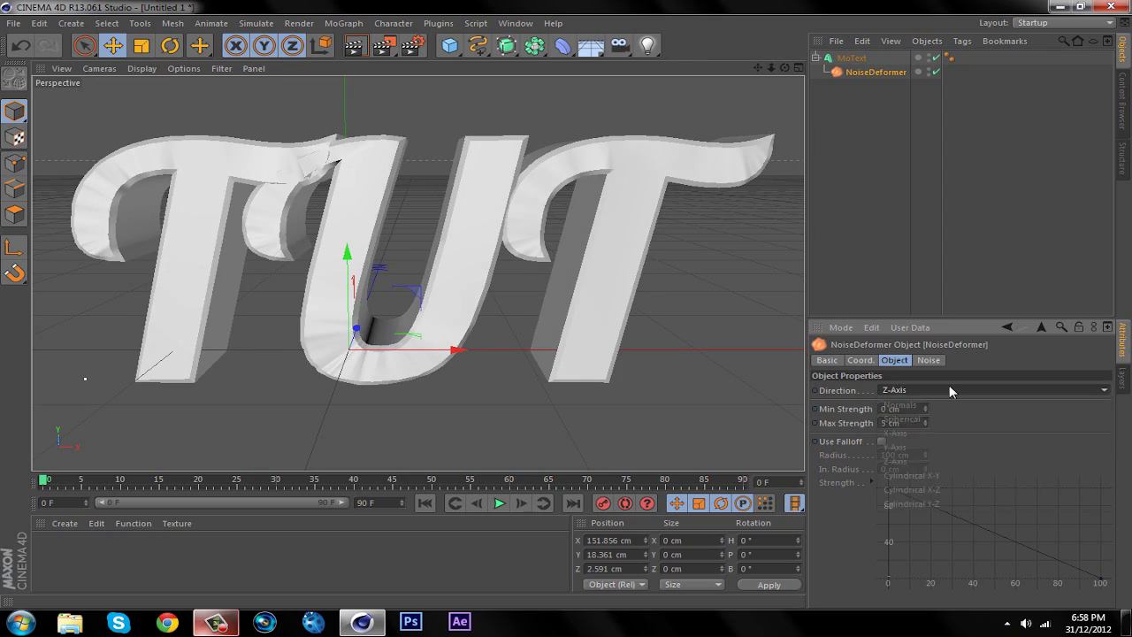
left_click(949, 388)
left_click(911, 447)
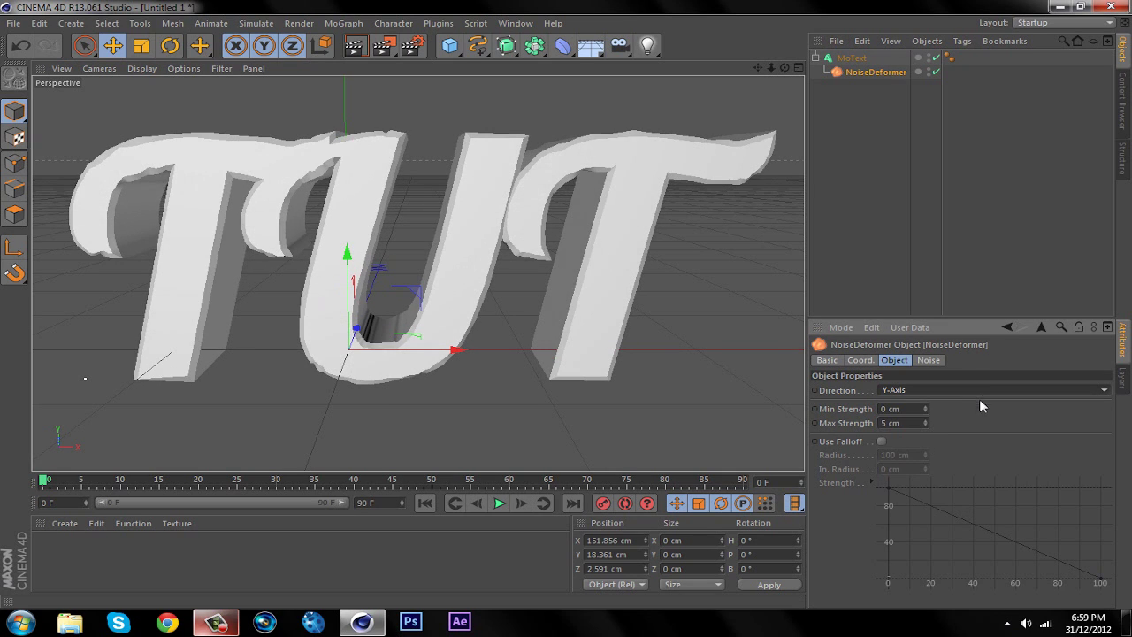
left_click(979, 390)
left_click(951, 476)
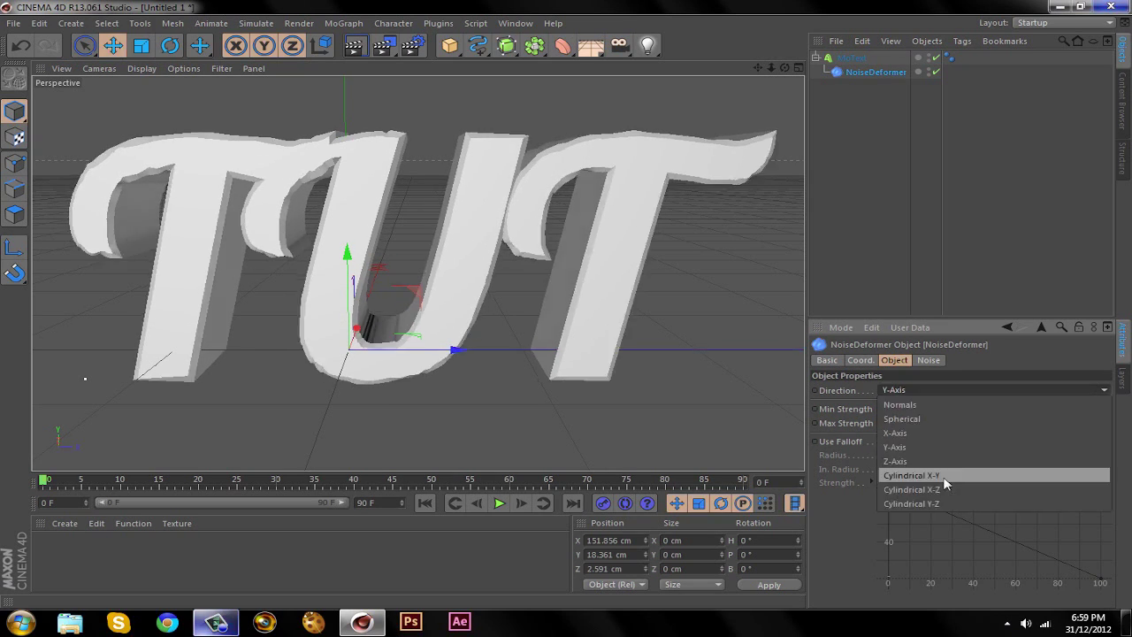
left_click(964, 390)
left_click(965, 405)
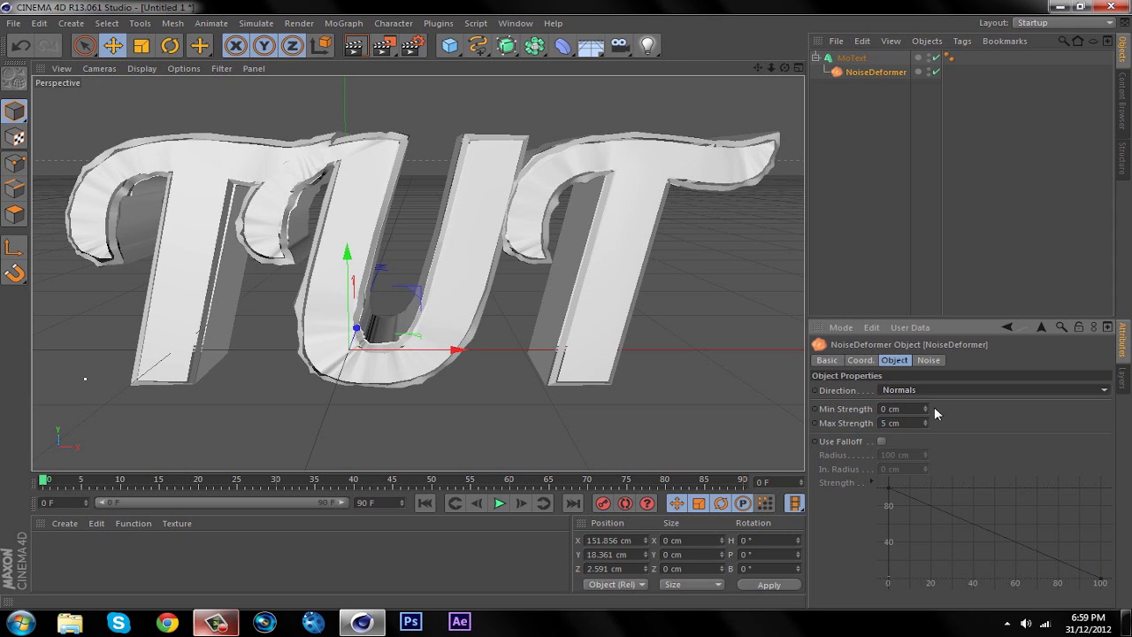
Raise the NoiseDeformer's Max Strength to 11 cm and bring it back down to about 9 cm
left_click_drag(925, 421, 924, 421)
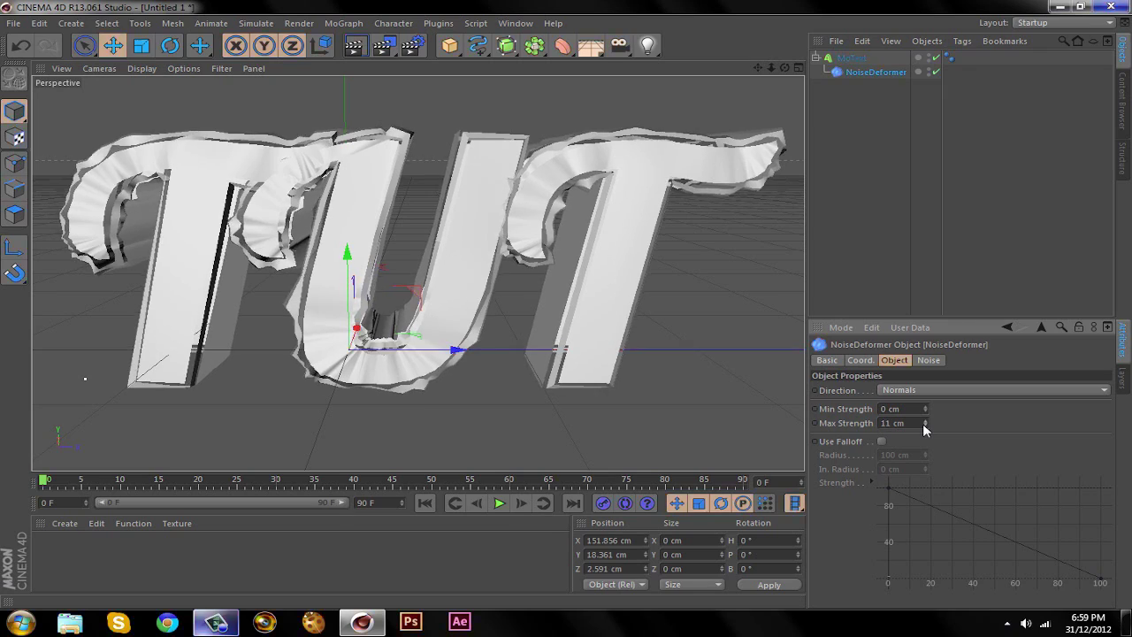
left_click(924, 425)
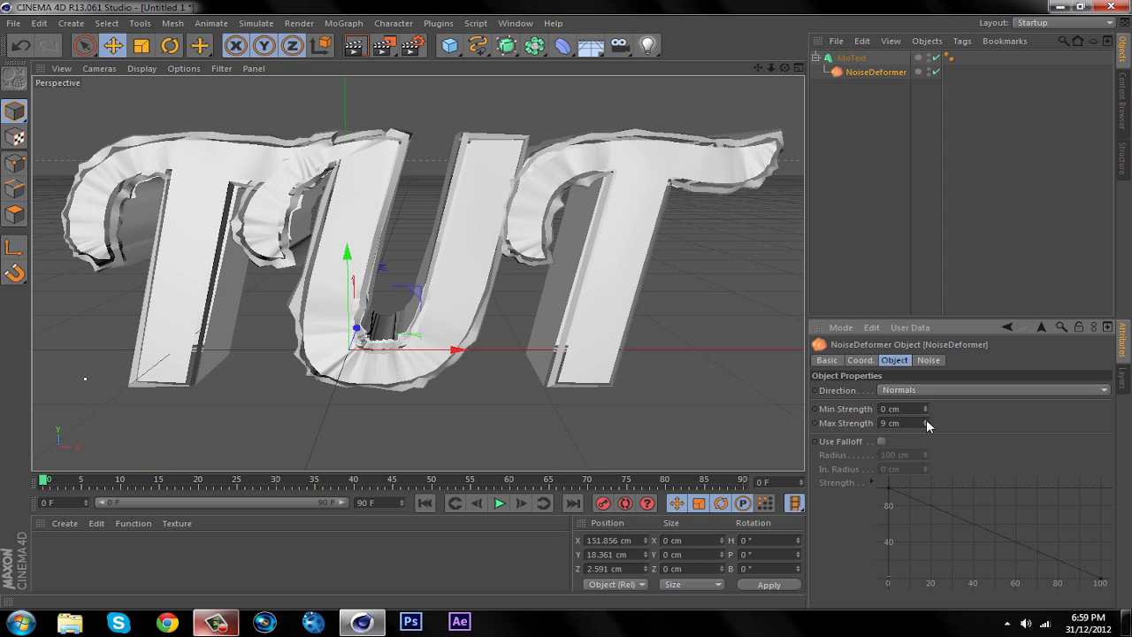
left_click(926, 420)
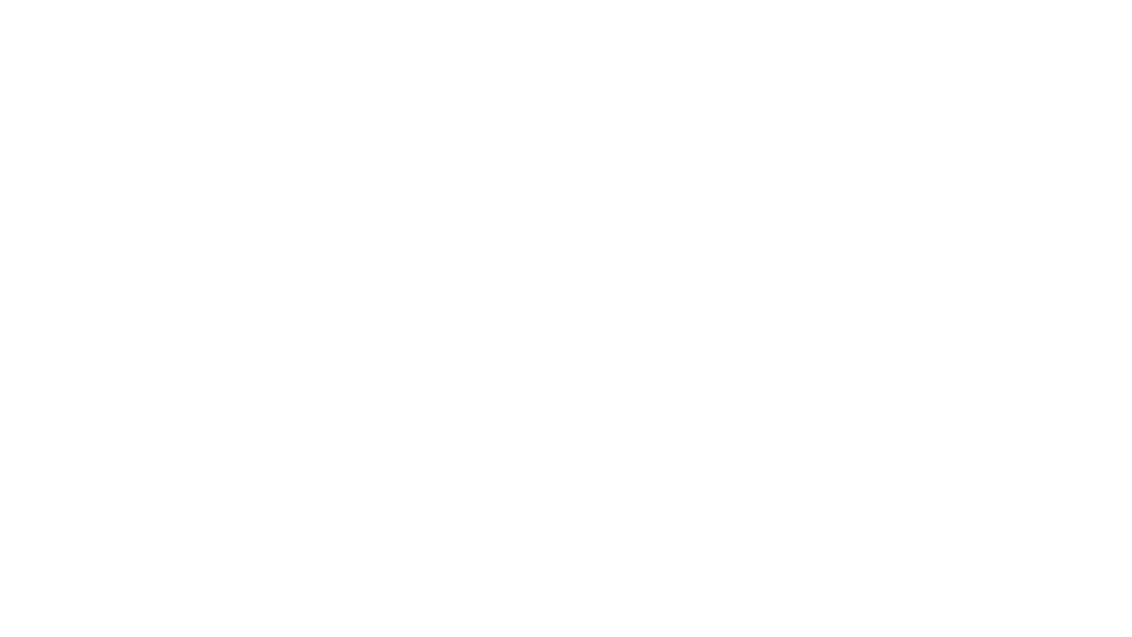
Render the distorted text in the view, turn off Global Illumination in the render settings and render it again
left_click(355, 46)
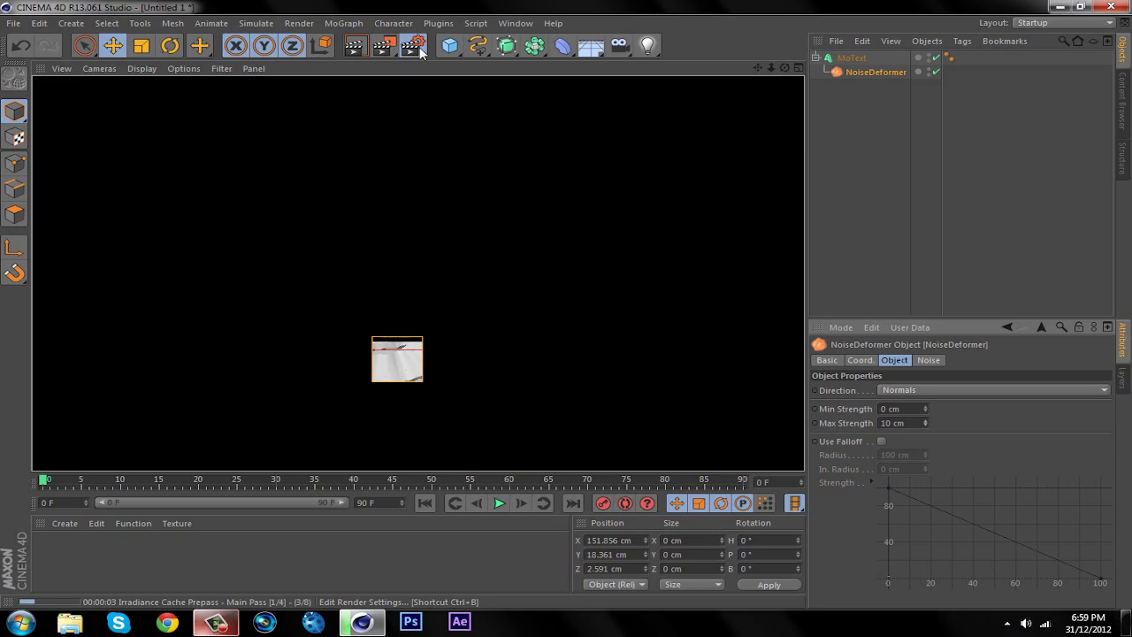
left_click(421, 51)
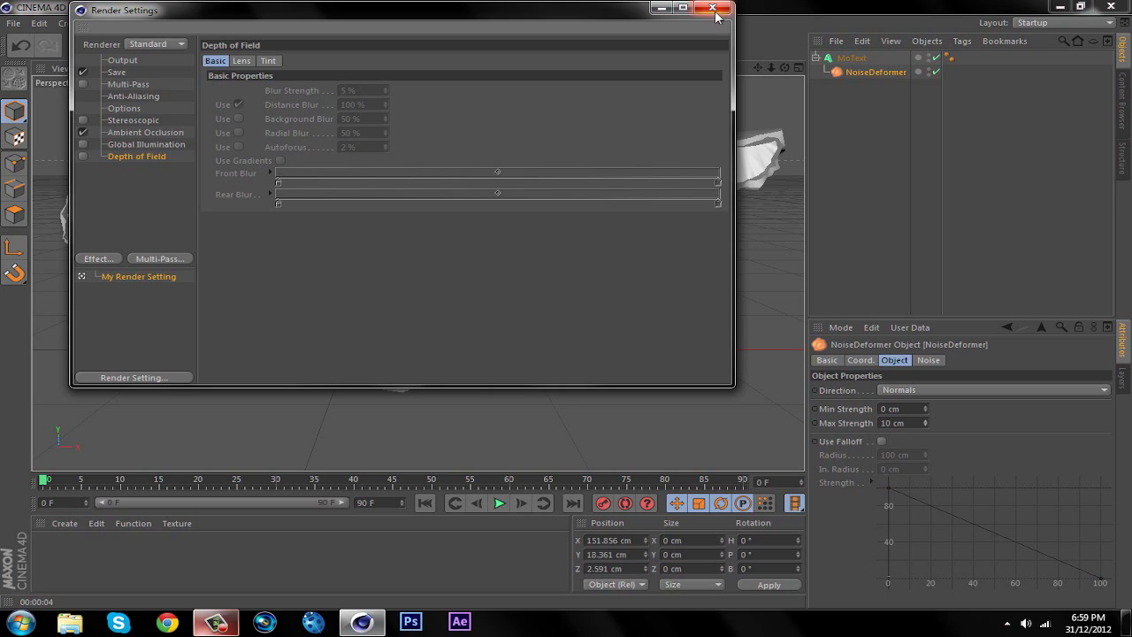
left_click(713, 9)
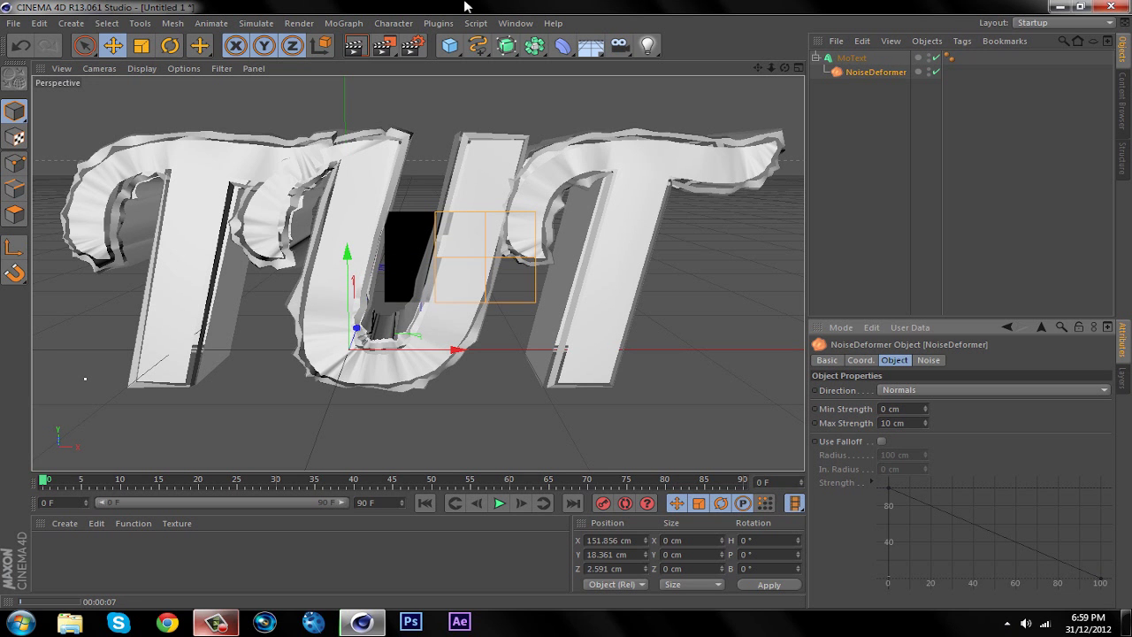
left_click(412, 45)
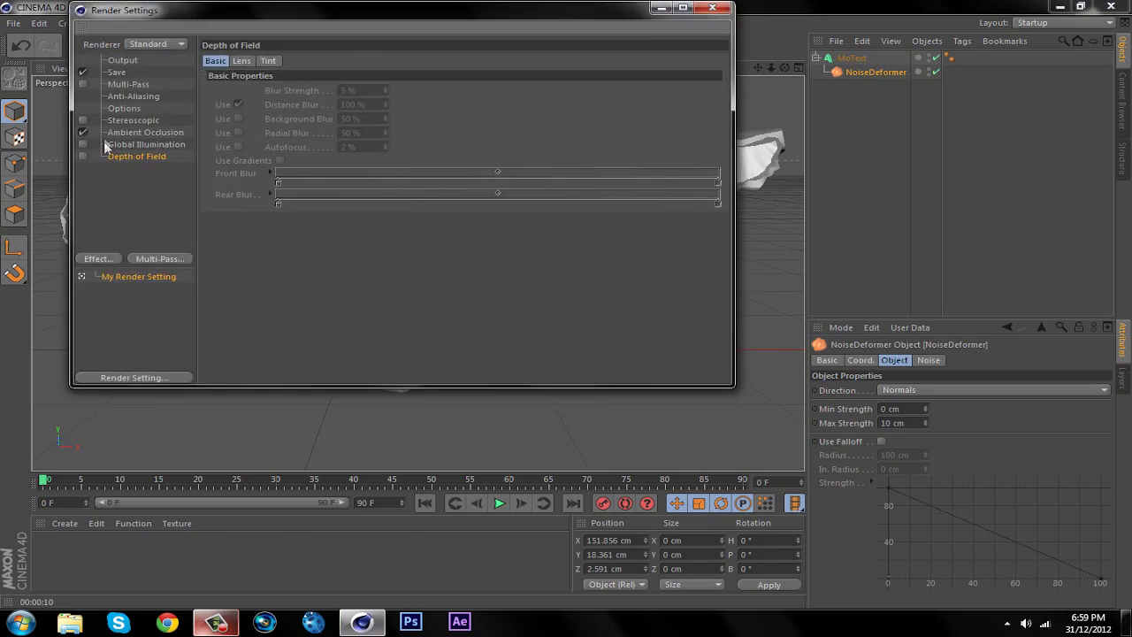
left_click(712, 8)
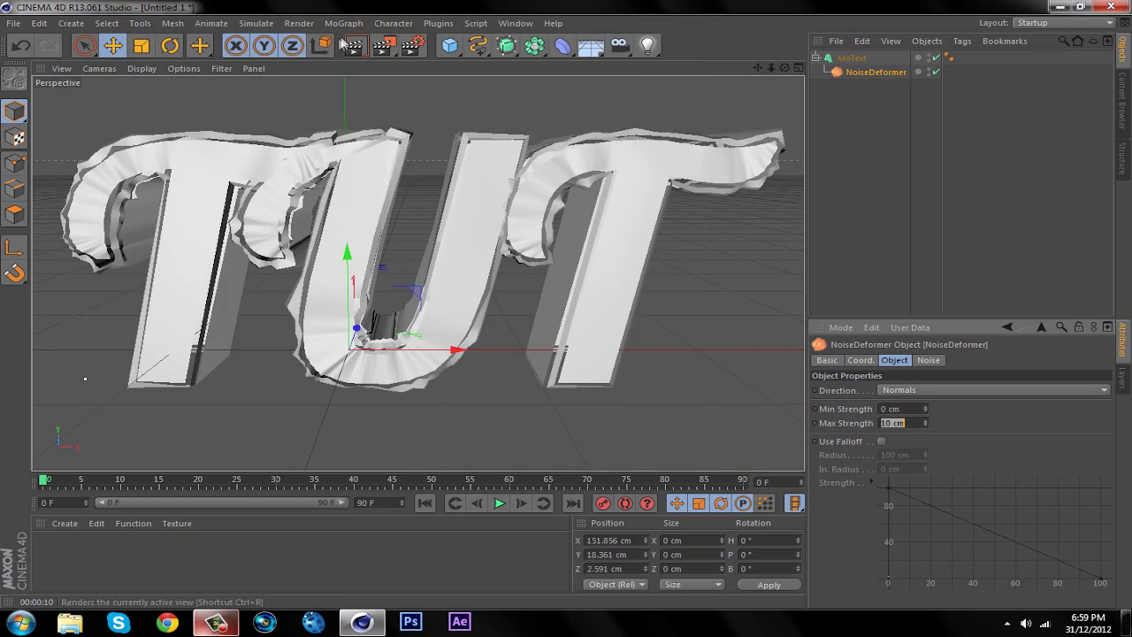
left_click(363, 45)
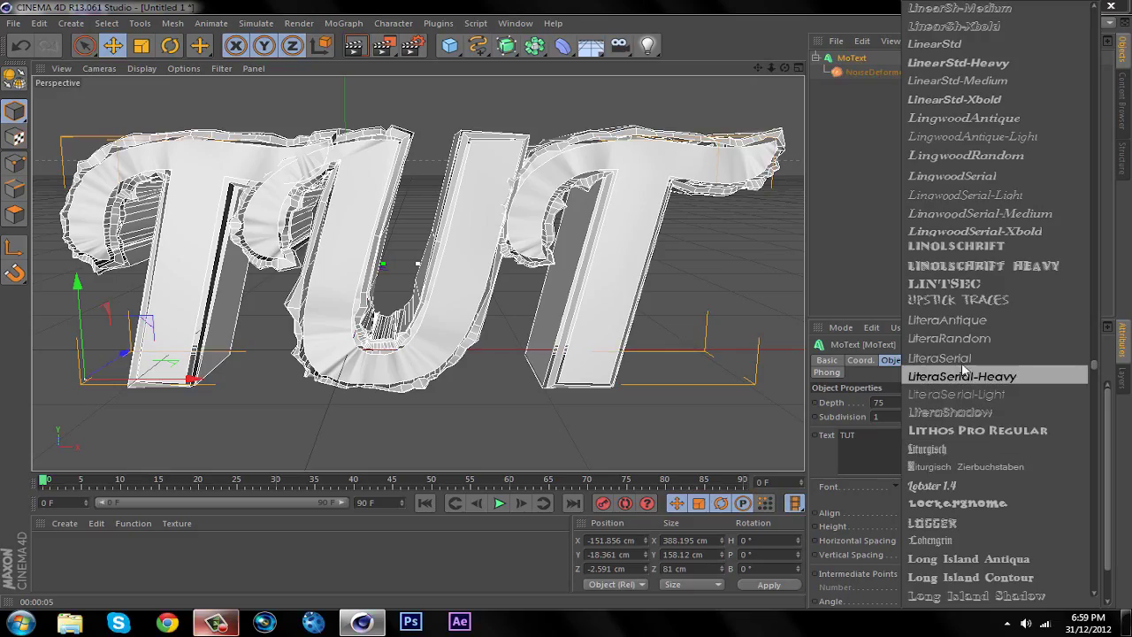
Try several fonts on the MoText object, including LiteraSerial and Hello Larry, to compare how the noise distorts the letters
left_click(961, 356)
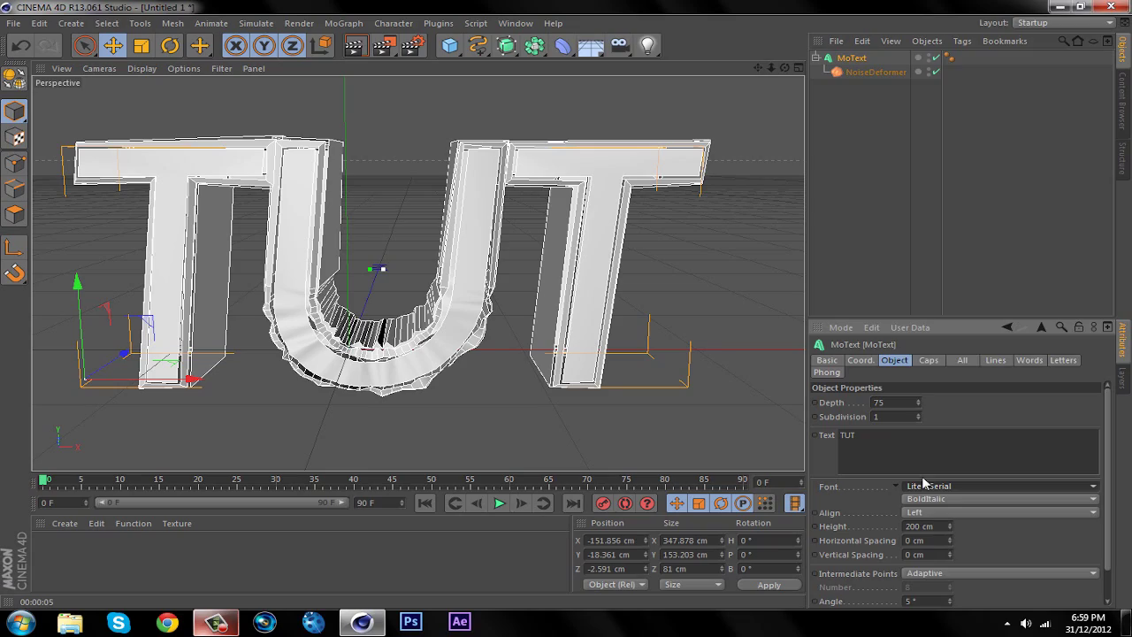
left_click(922, 484)
left_click(922, 487)
left_click(923, 487)
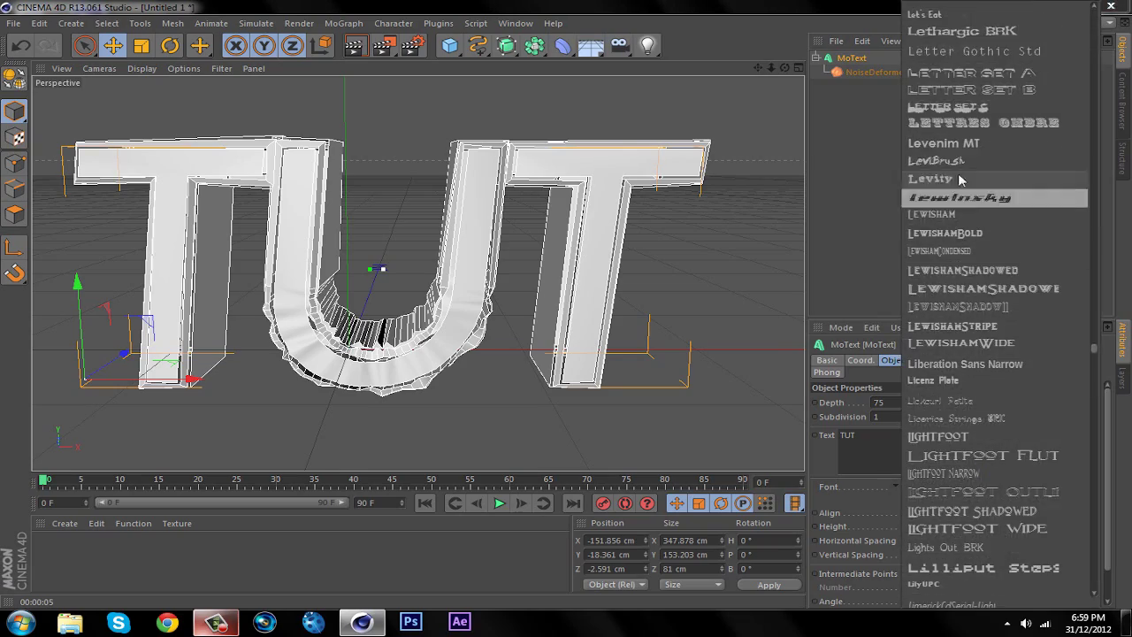
left_click(1002, 164)
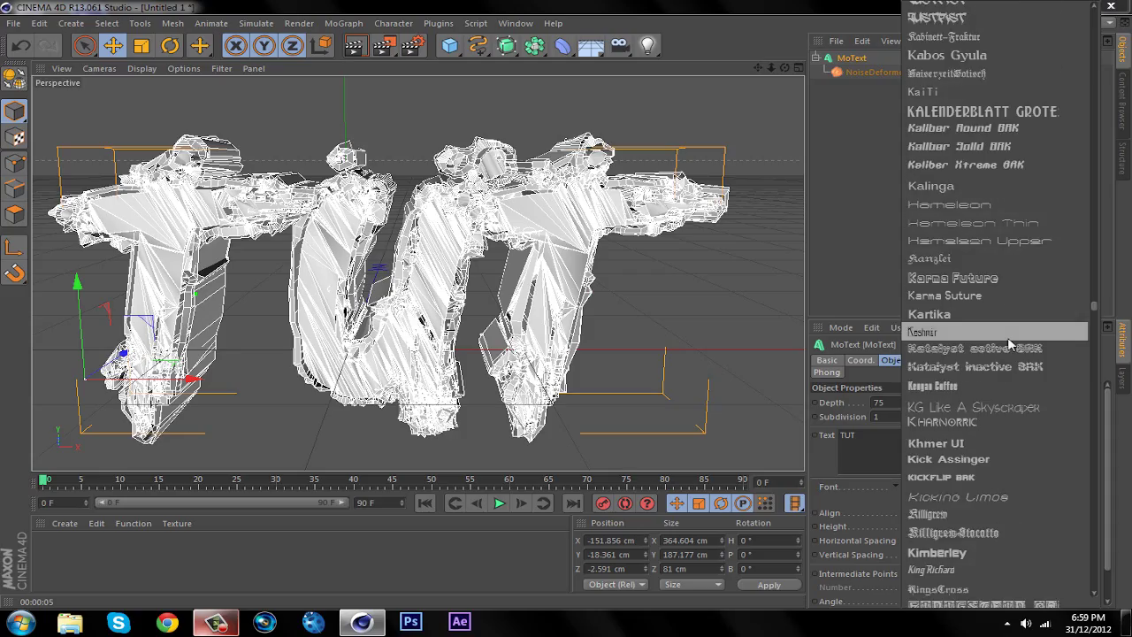
scroll(1017, 301, "up", 10)
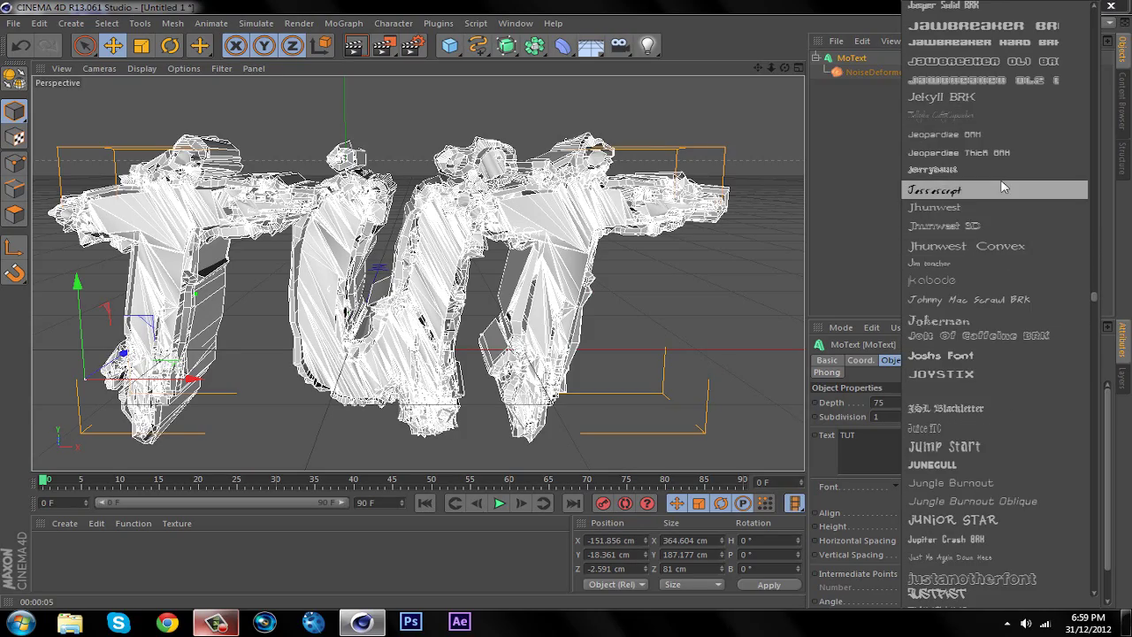
scroll(998, 151, "up", 5)
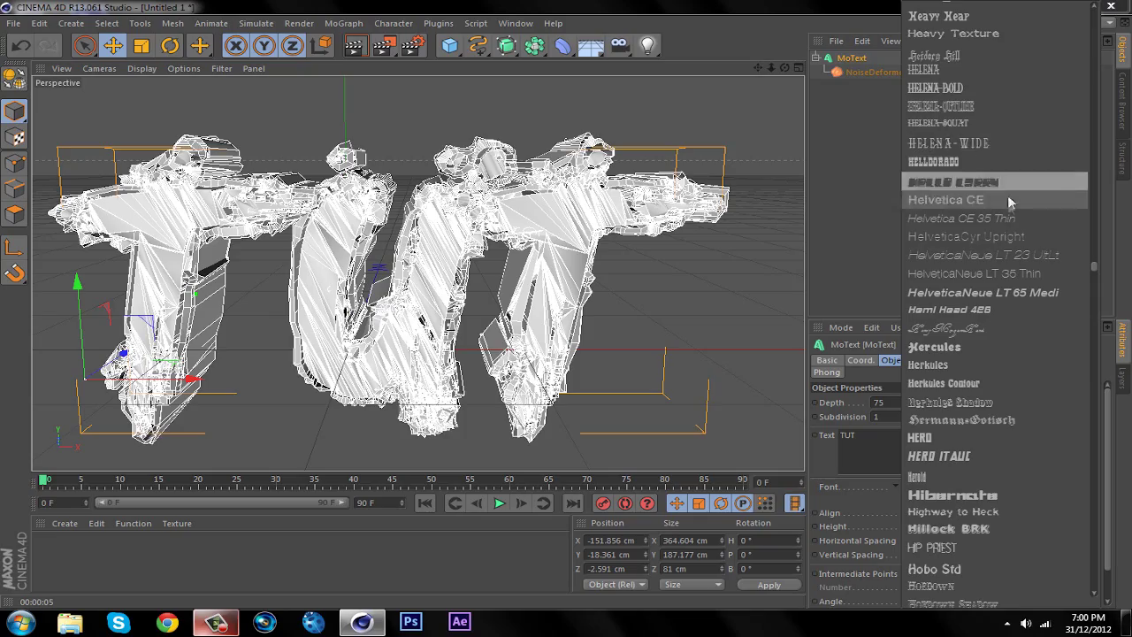
left_click(1006, 177)
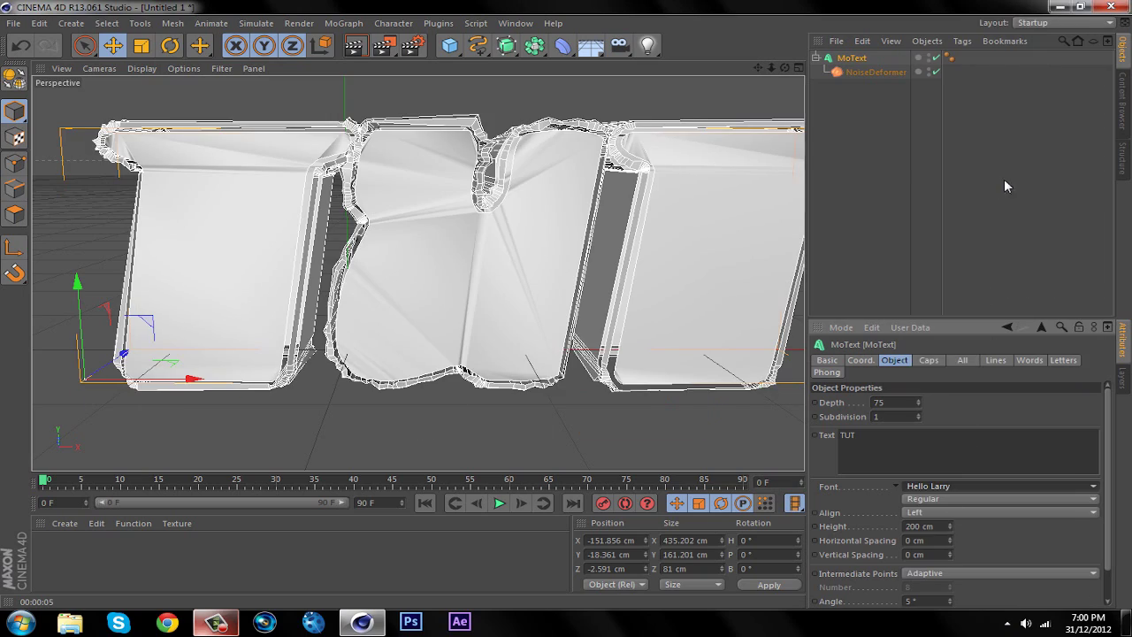
Set the MoText font to Gotham Black and render the distorted text in the view
left_click(970, 486)
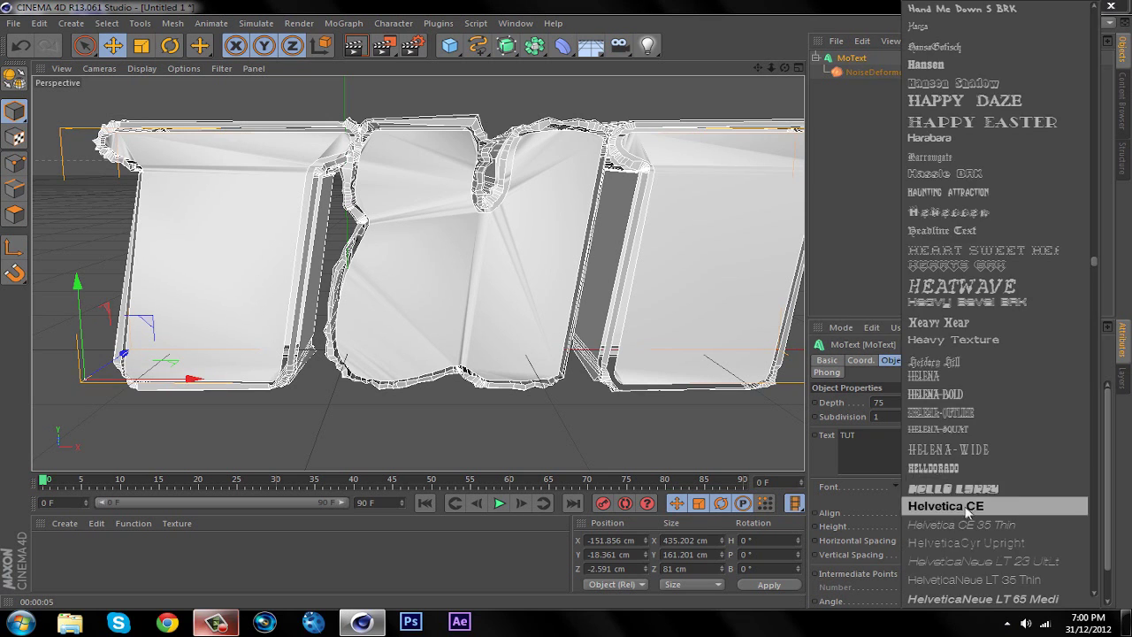
scroll(979, 423, "up", 8)
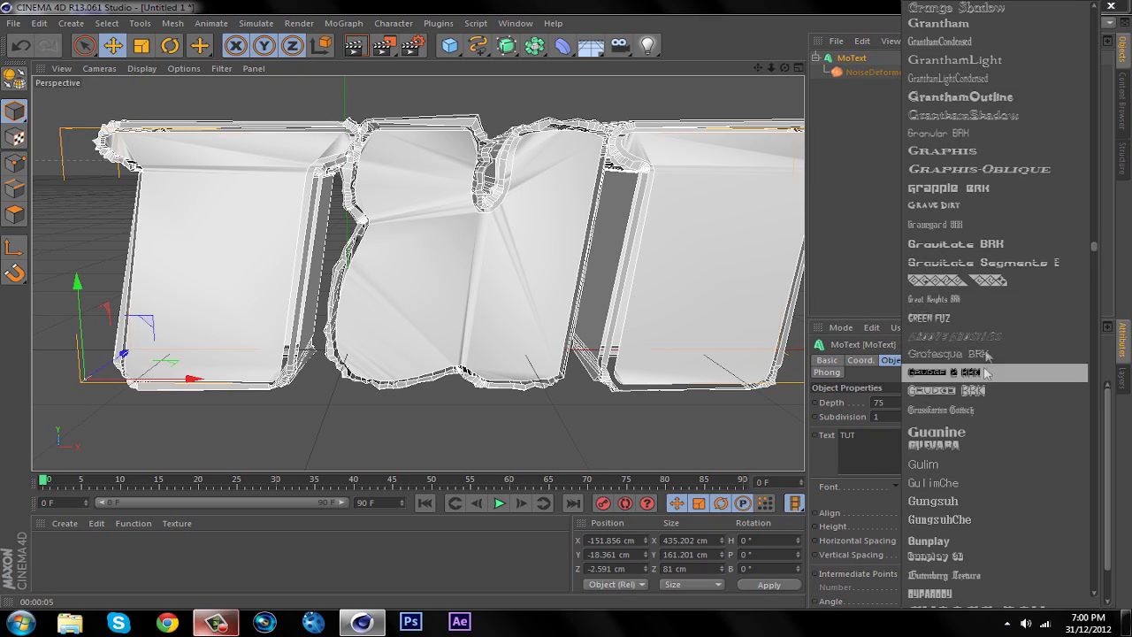
scroll(986, 371, "up", 10)
scroll(980, 361, "down", 3)
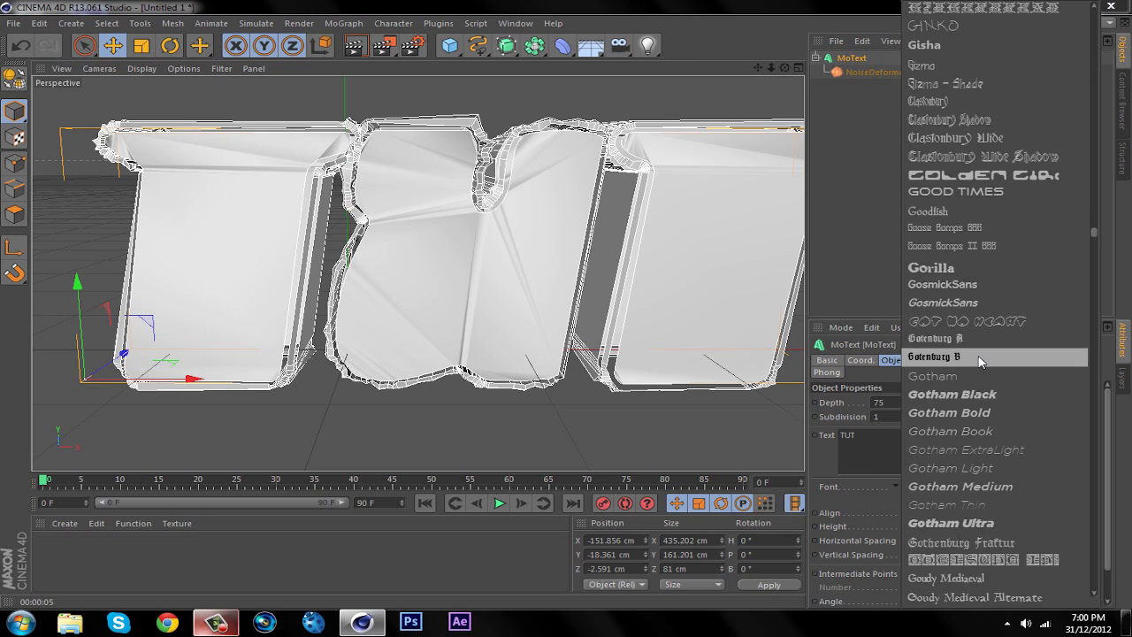
left_click(964, 395)
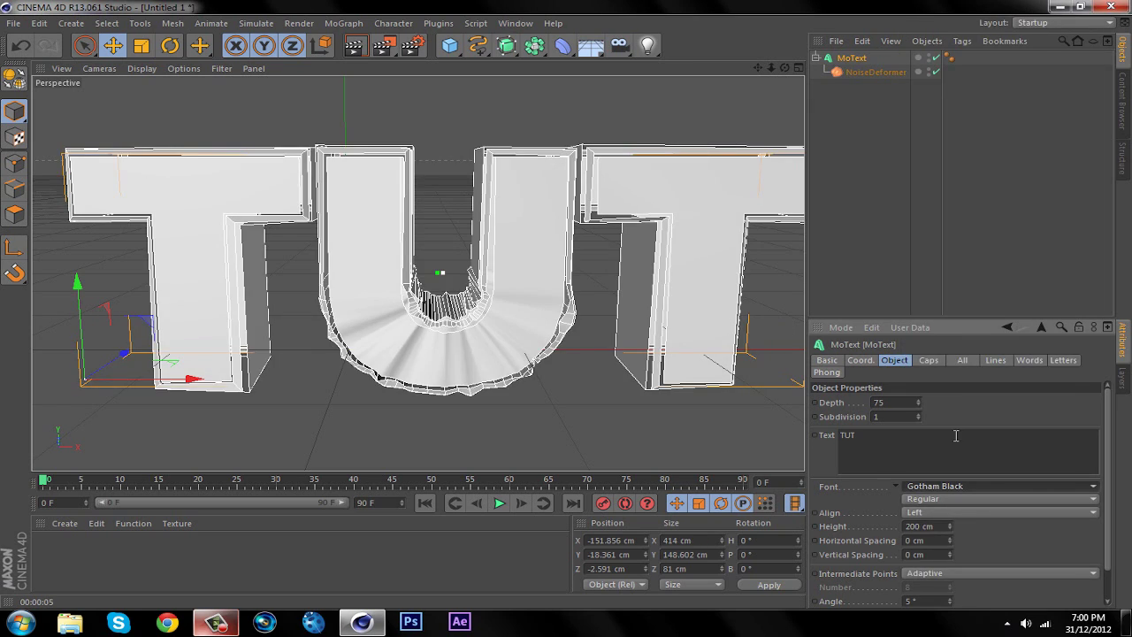
left_click(948, 487)
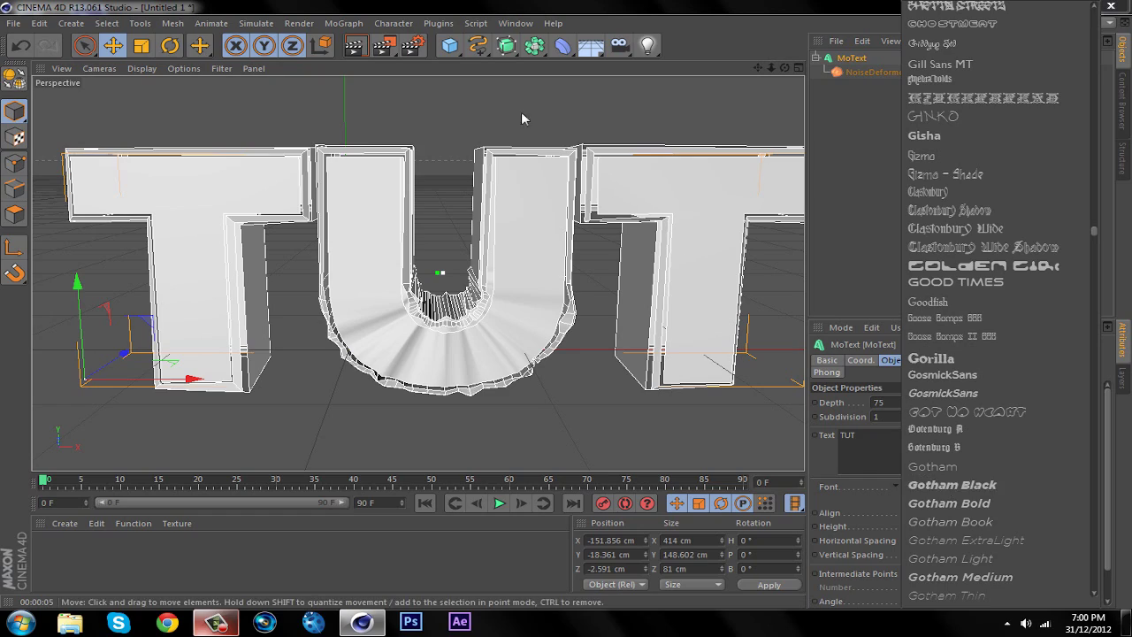
left_click(354, 52)
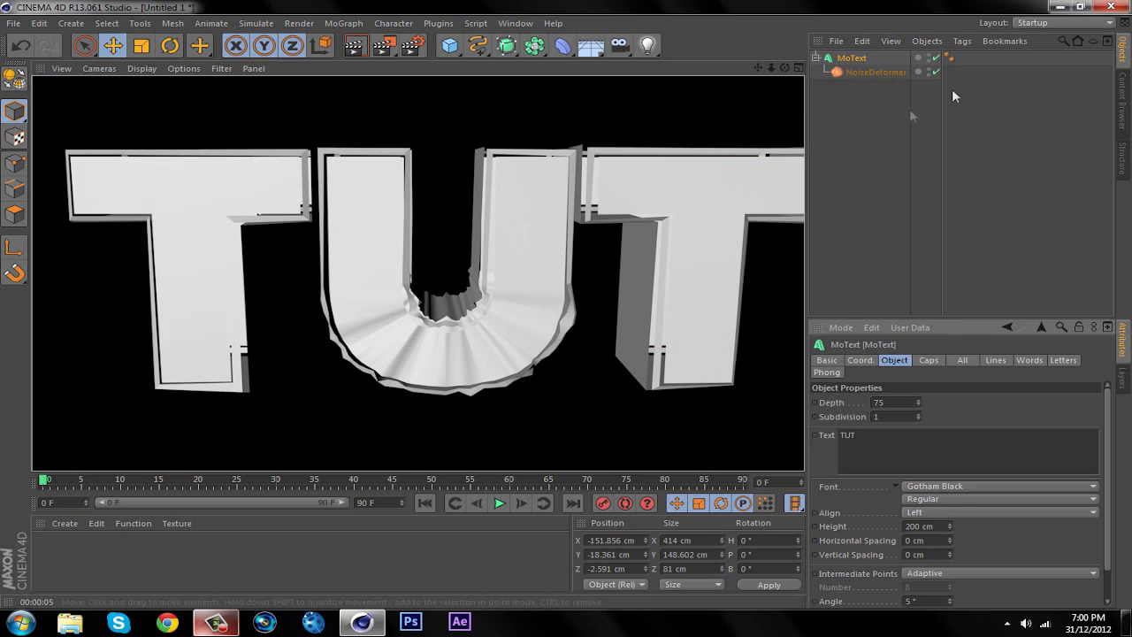
Try plain Cap for the MoText's start and end caps, and return both to Fillet Cap
left_click(854, 70)
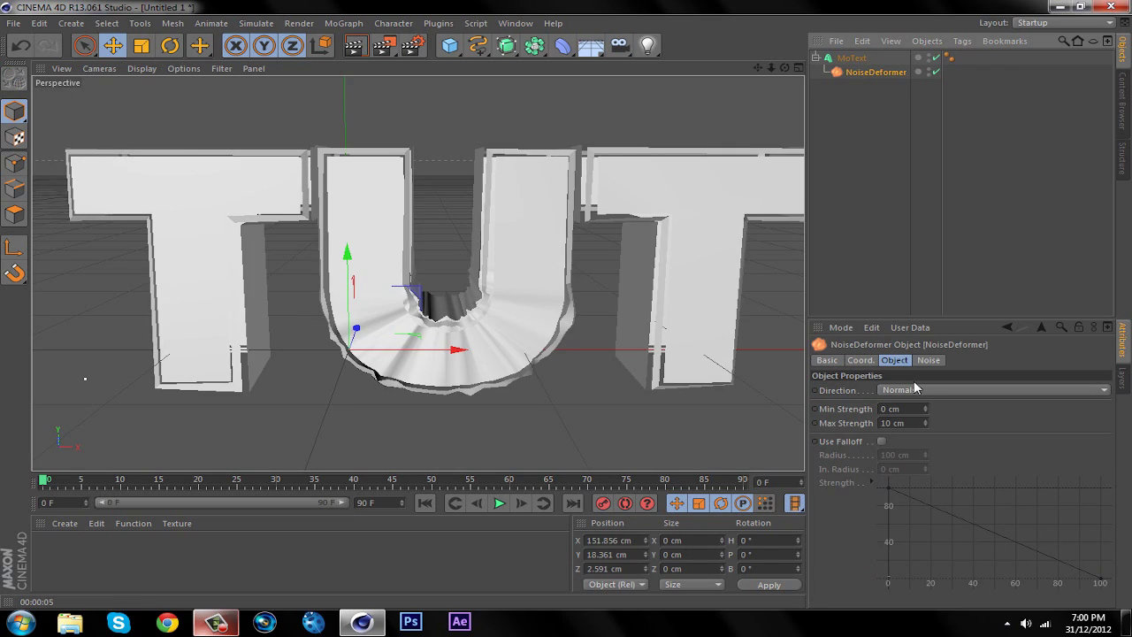
left_click(834, 57)
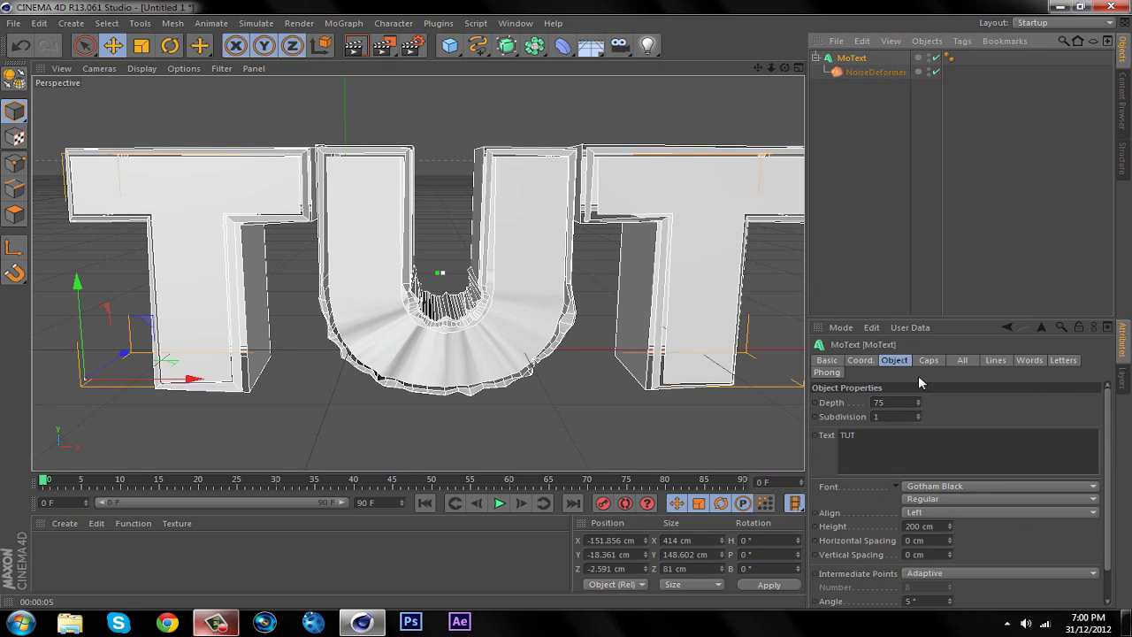
left_click(928, 360)
left_click(894, 430)
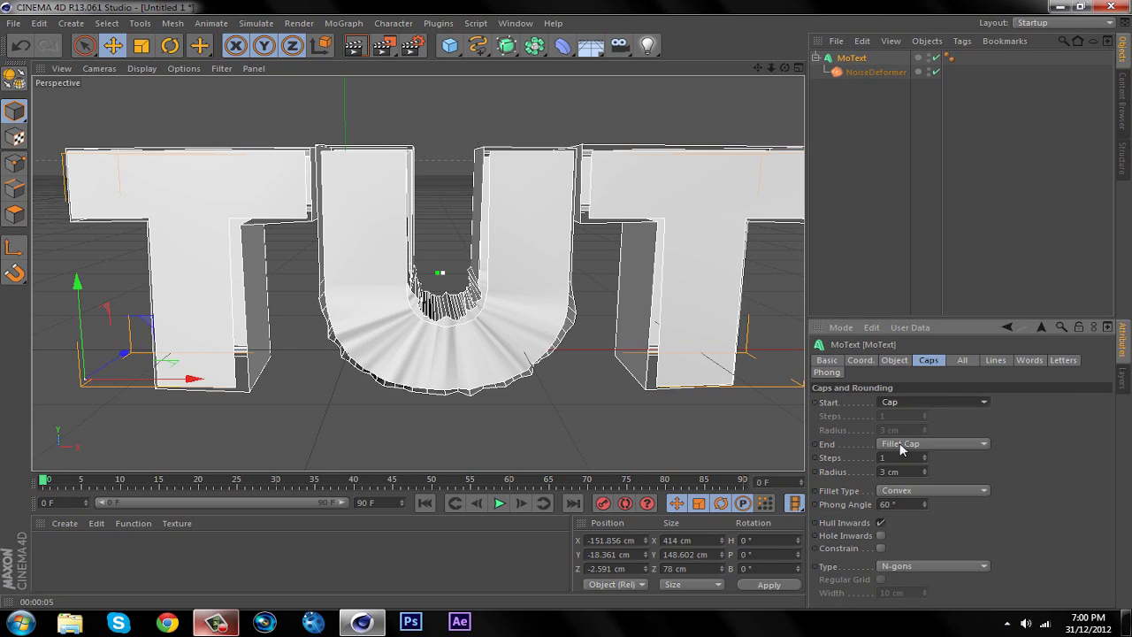
left_click(895, 473)
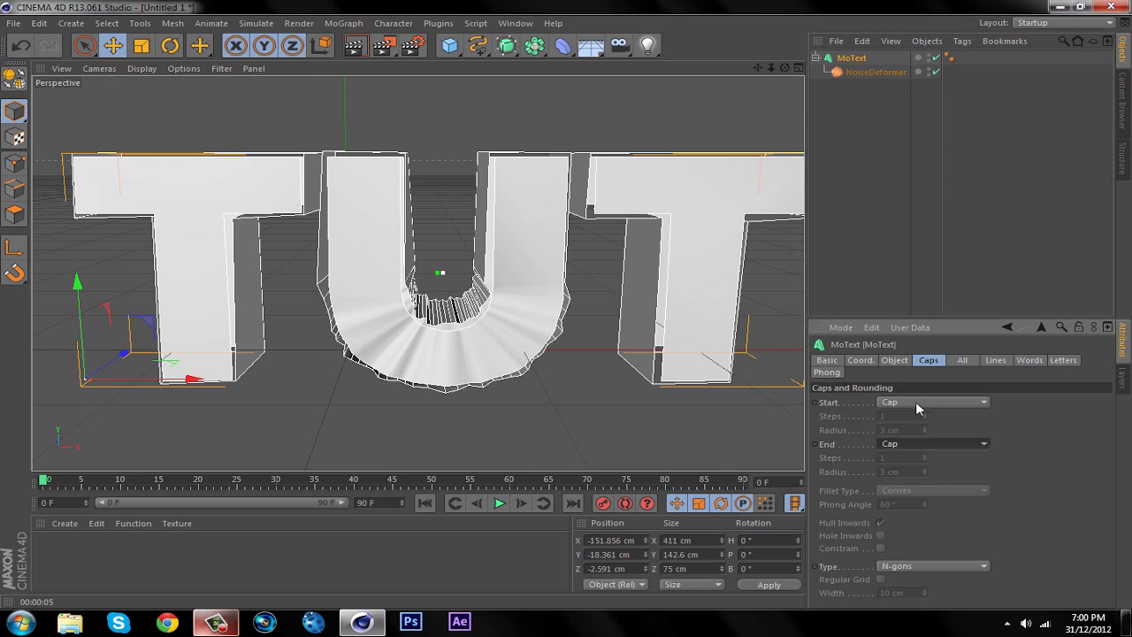
left_click(916, 401)
left_click(916, 458)
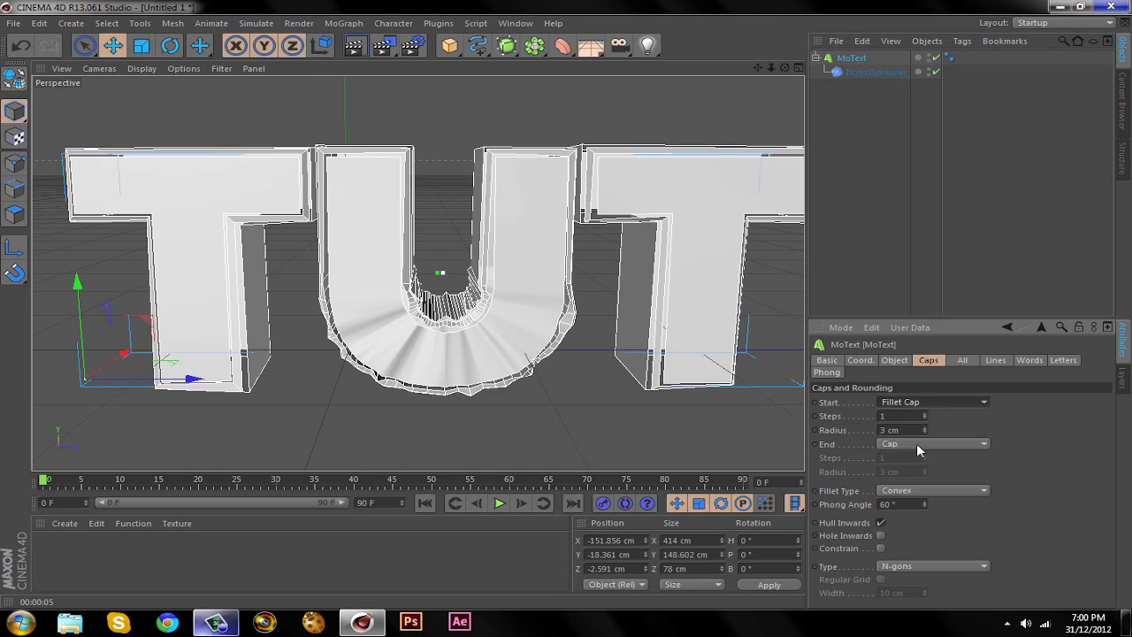
left_click(916, 443)
left_click(919, 501)
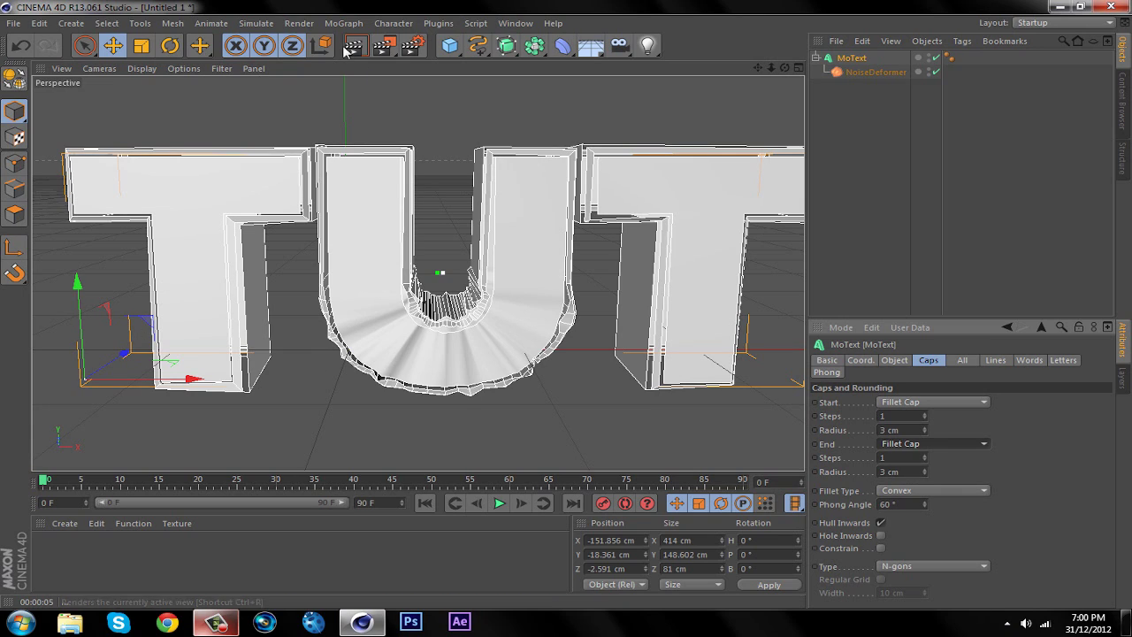
Render the text with fillet caps in the view and examine its letters from a higher angle
left_click(345, 50)
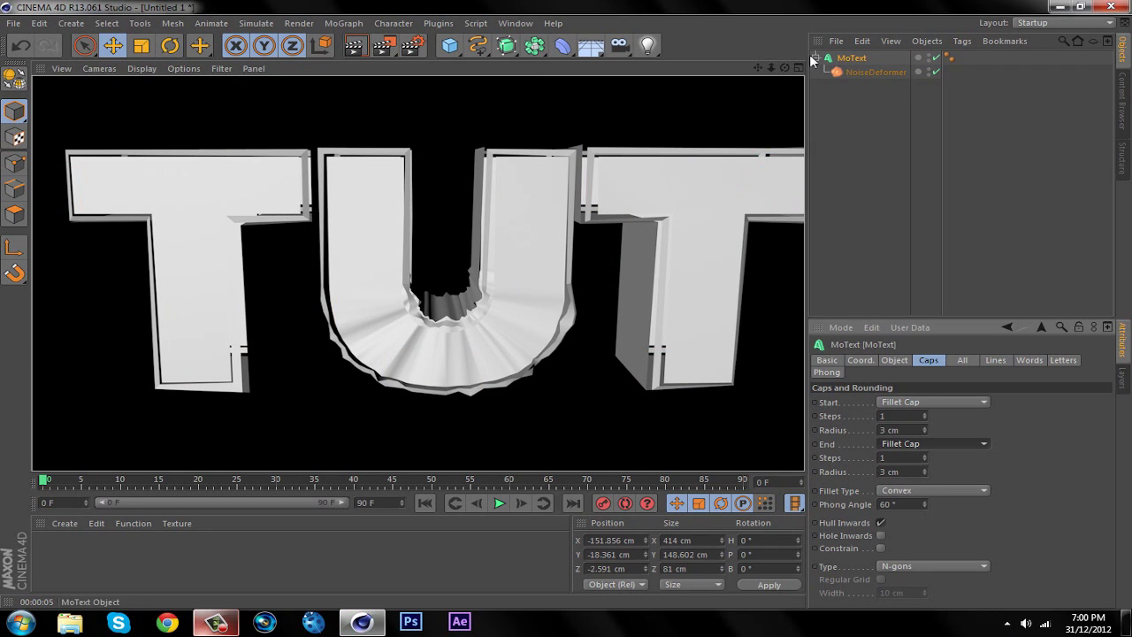
left_click_drag(783, 67, 784, 137)
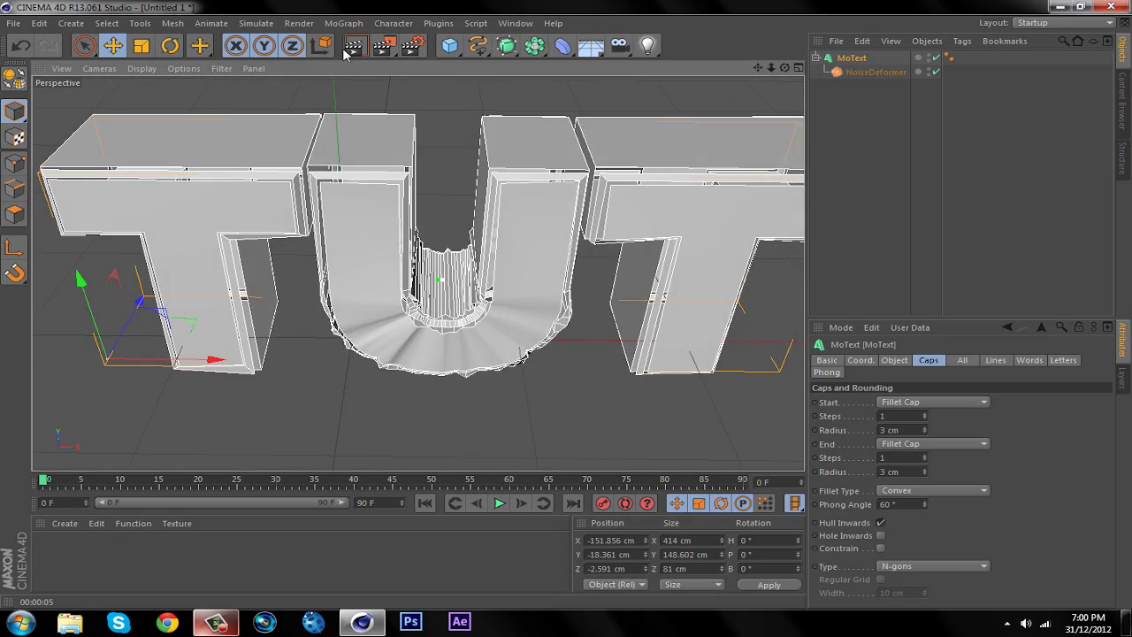